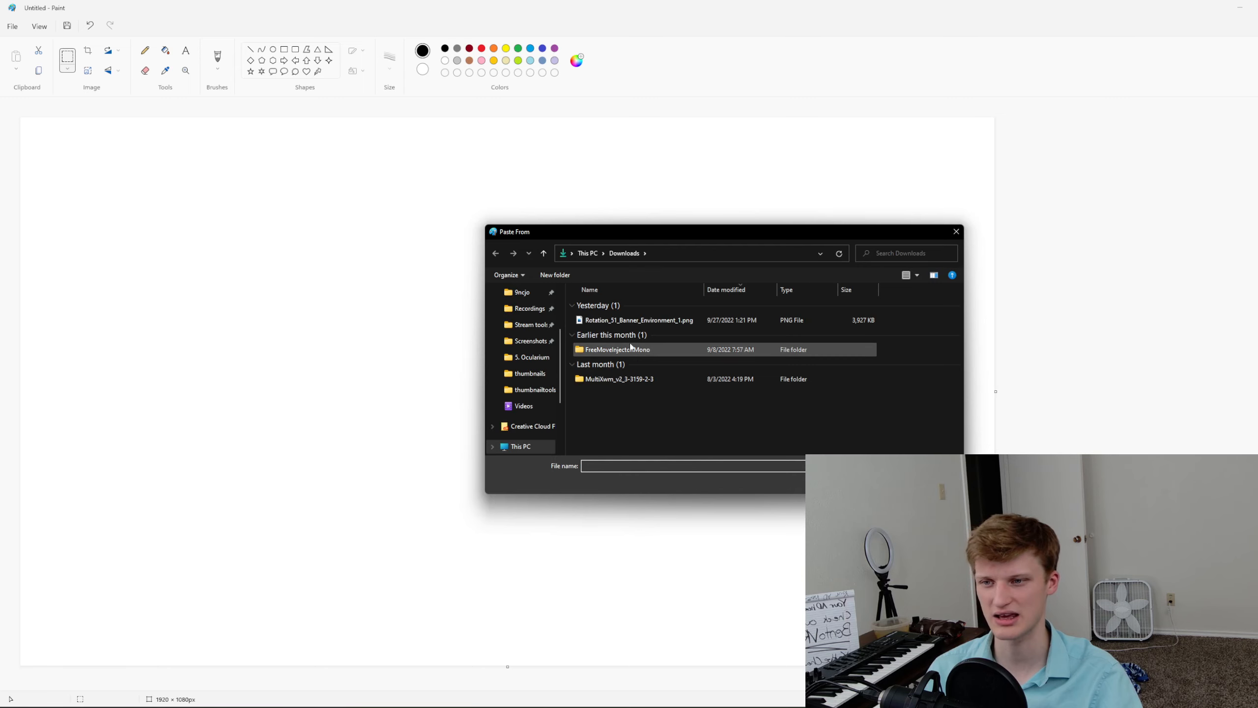
Insert minecraft.jfif from the thumbnailtools folder and stretch it to about 1935 × 1088 px so it covers the canvas
click(532, 390)
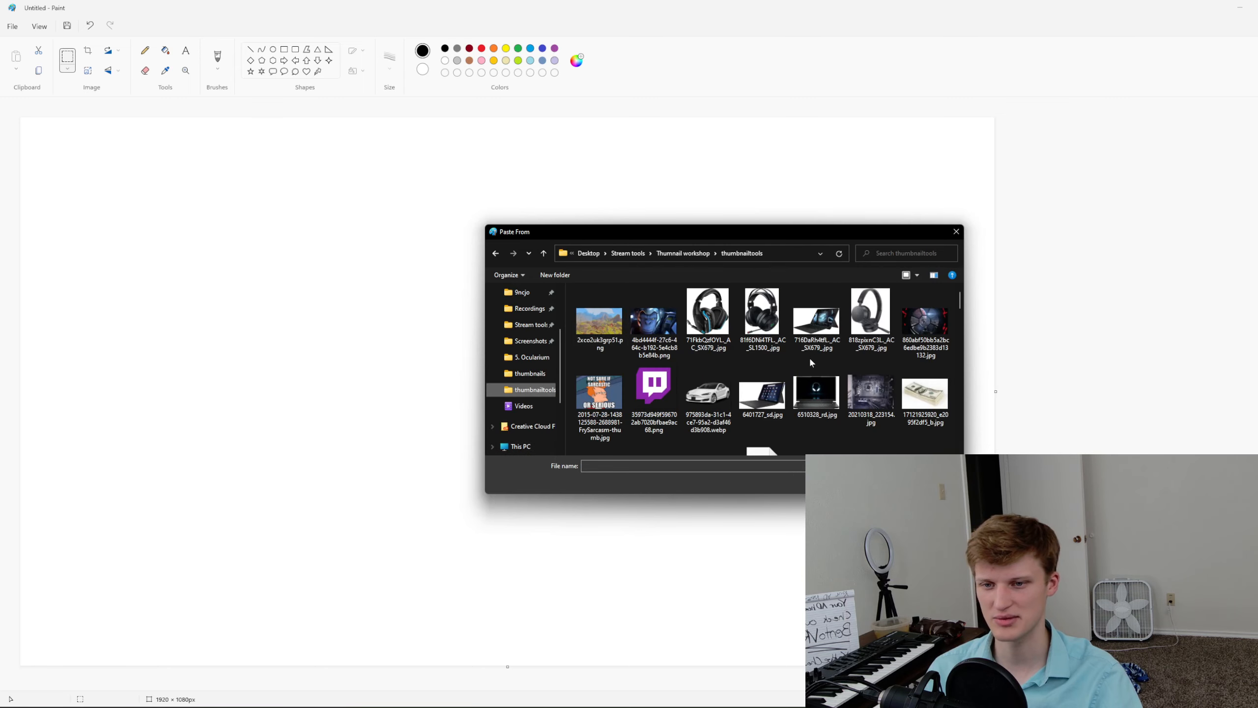
scroll(817, 366, down, 10)
scroll(882, 397, up, 6)
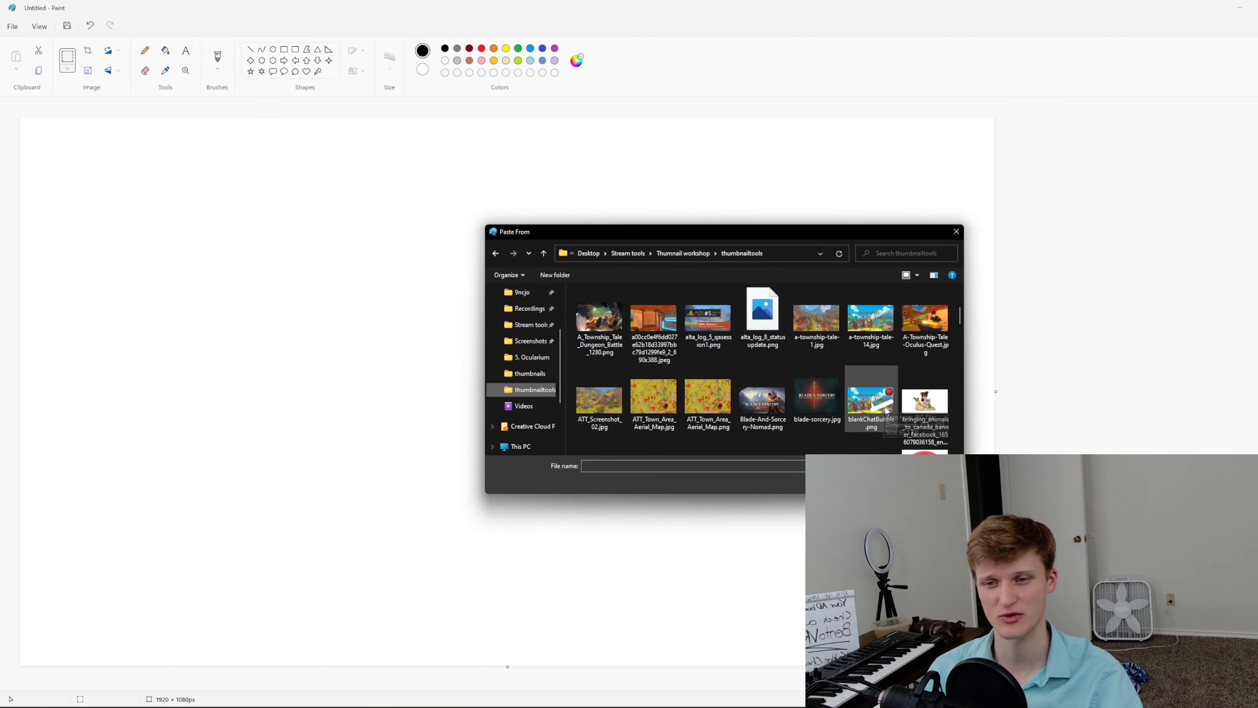
scroll(887, 411, down, 6)
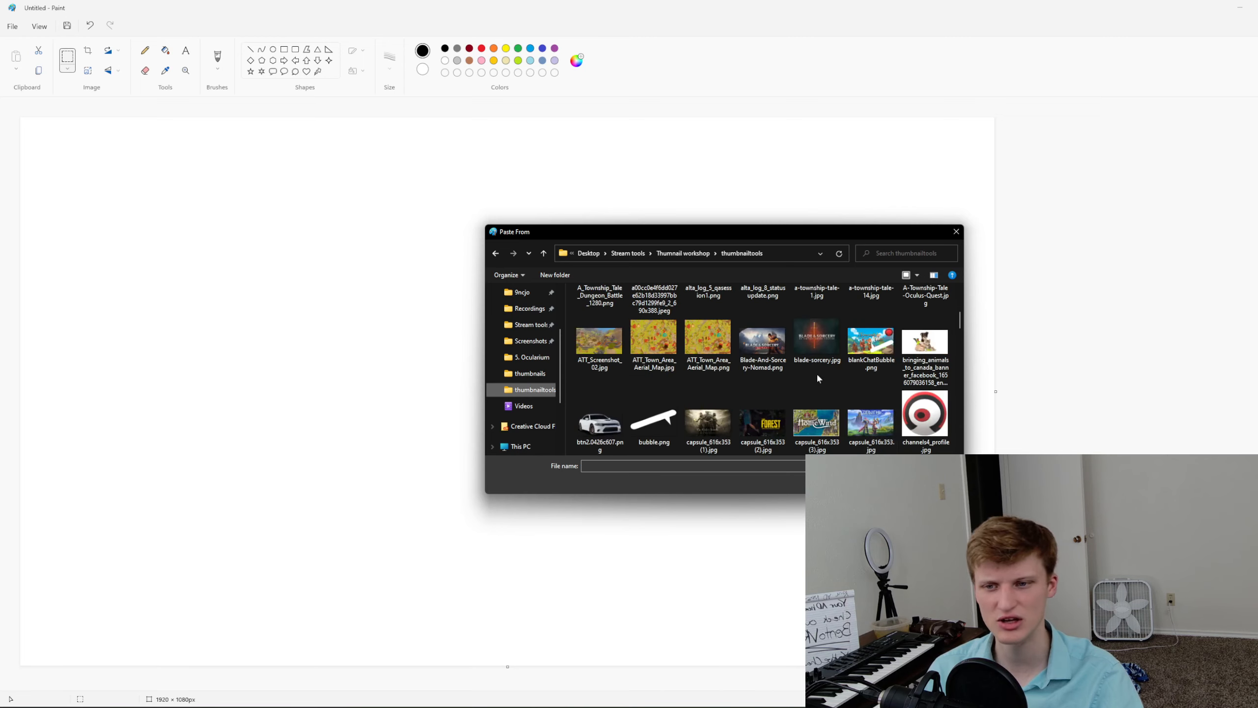
scroll(816, 372, down, 3)
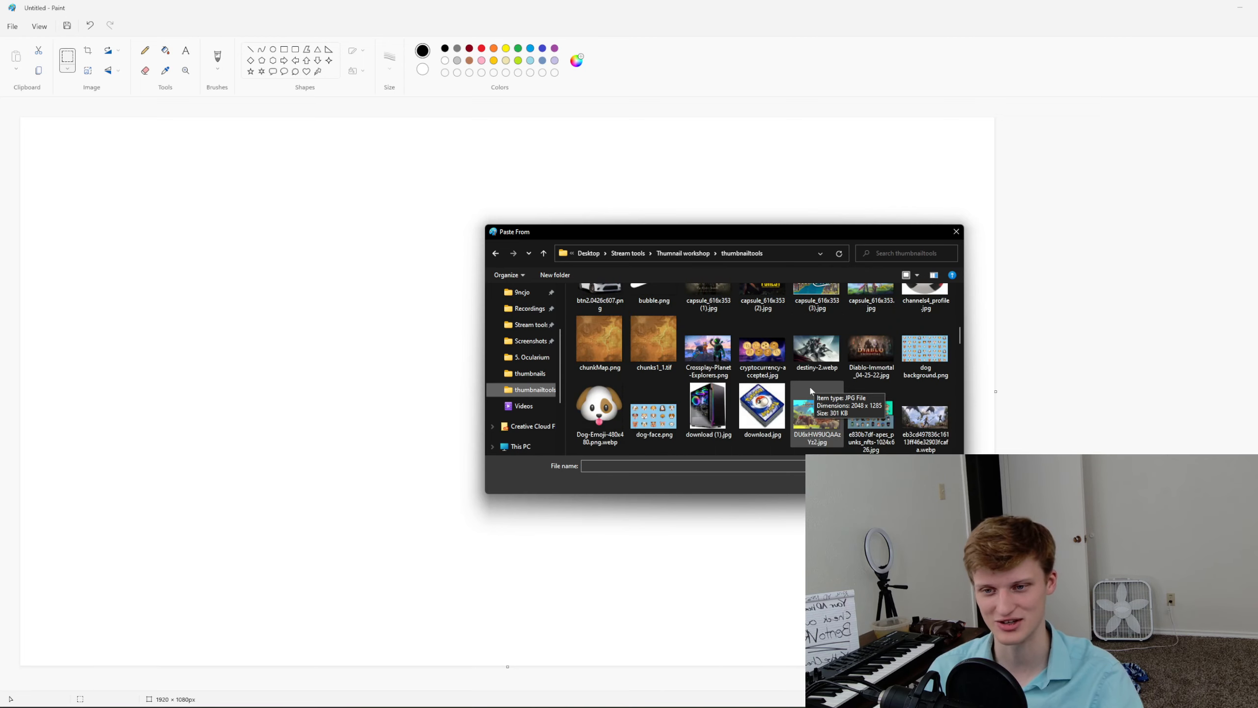
scroll(811, 391, down, 3)
scroll(811, 392, up, 6)
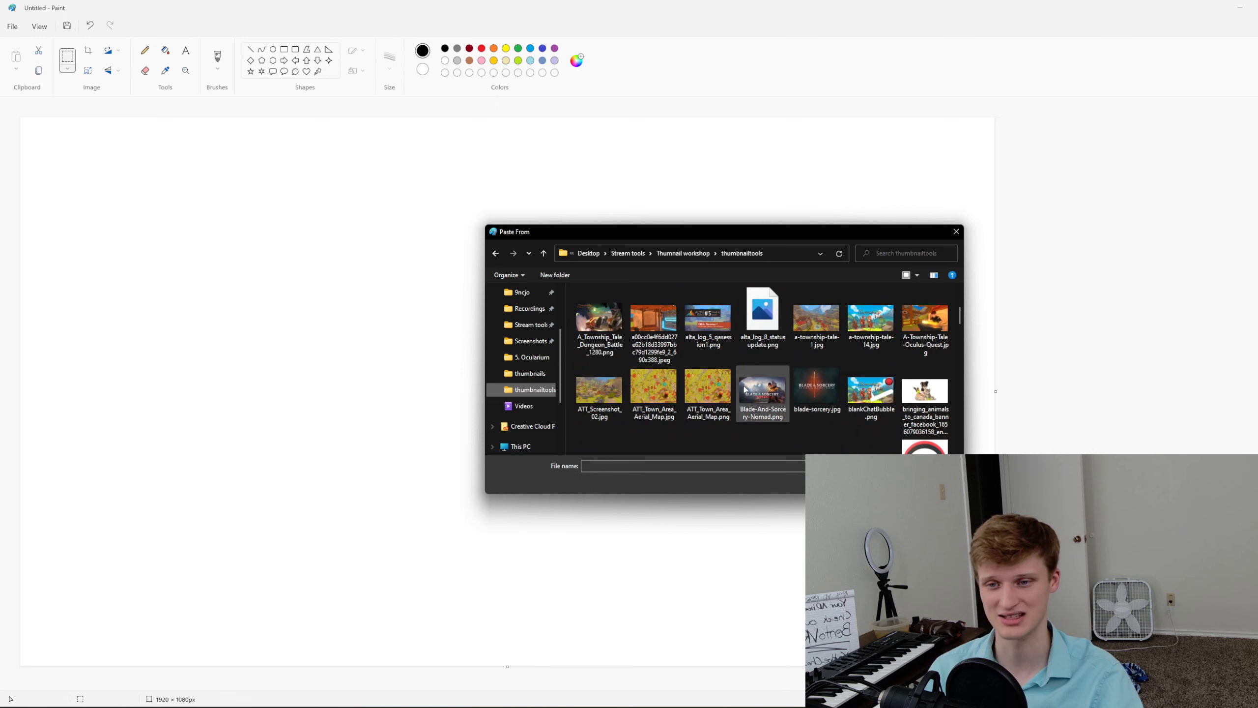
scroll(811, 392, up, 4)
scroll(772, 392, down, 5)
scroll(773, 386, down, 10)
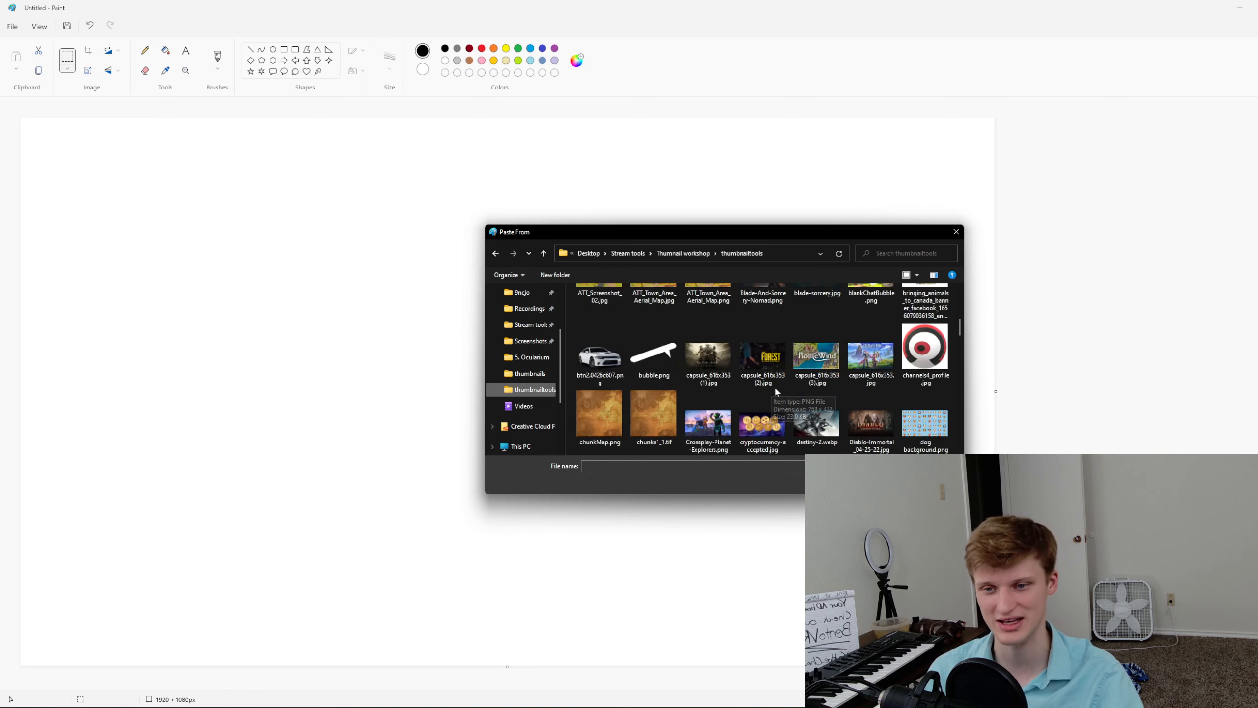
scroll(775, 389, down, 10)
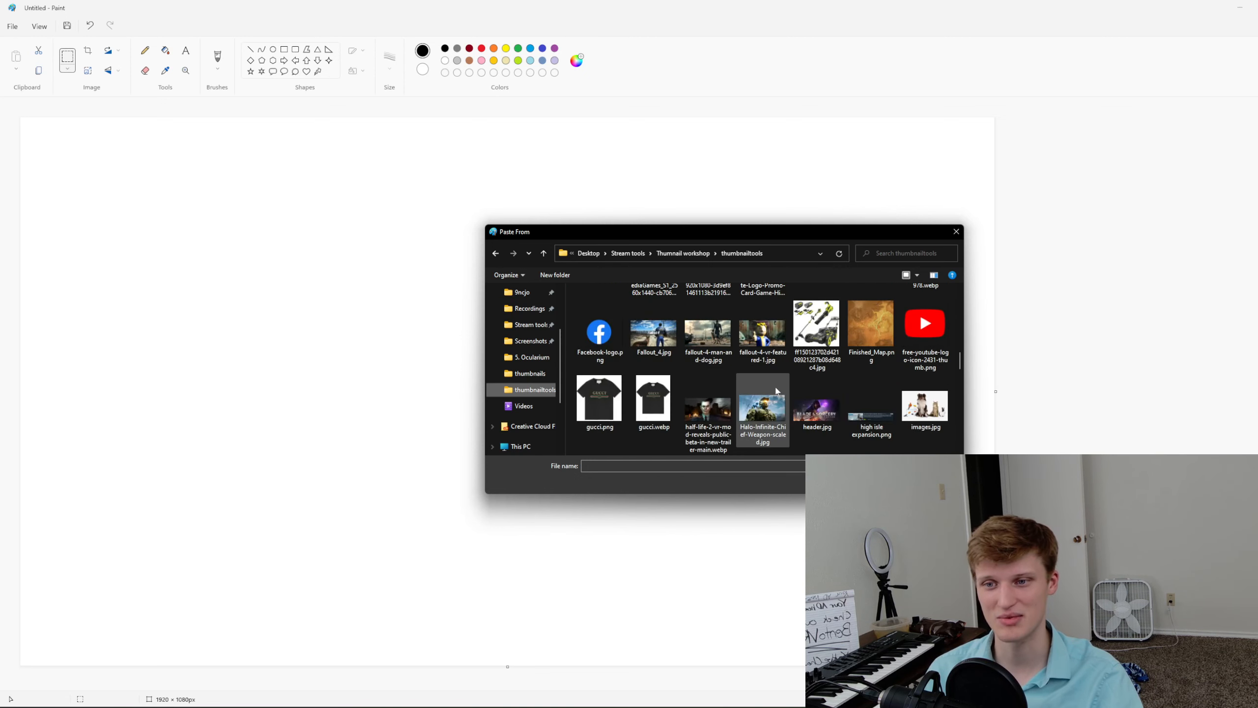
double_click(917, 367)
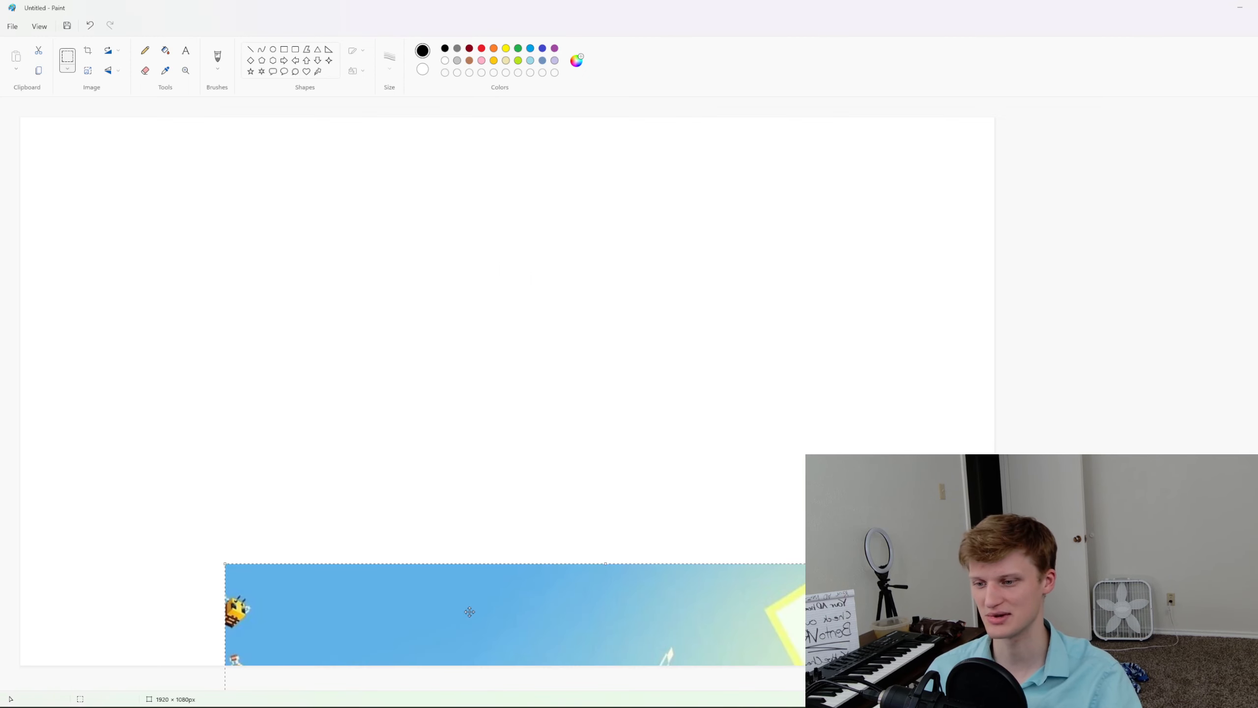
drag(470, 614, 264, 167)
drag(780, 623, 999, 666)
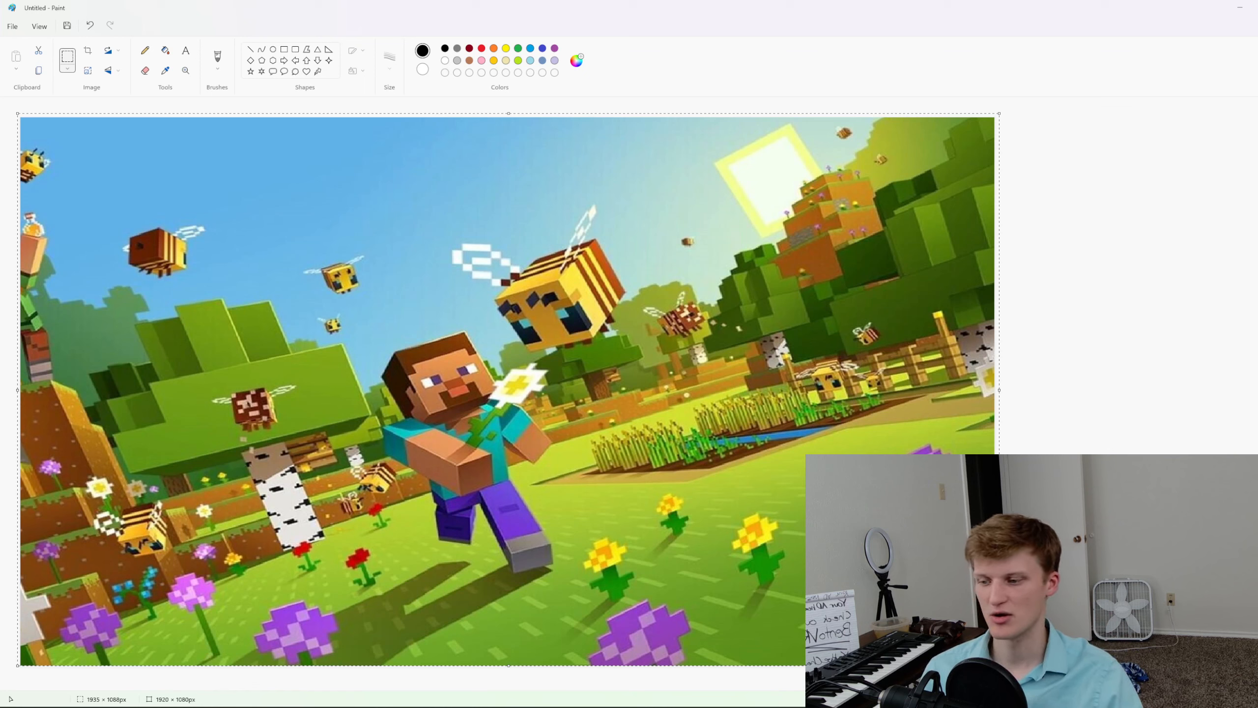
Locate oculusquest2.png in the thumbnailtools folder in File Explorer and return to Paint
key(alt+Tab)
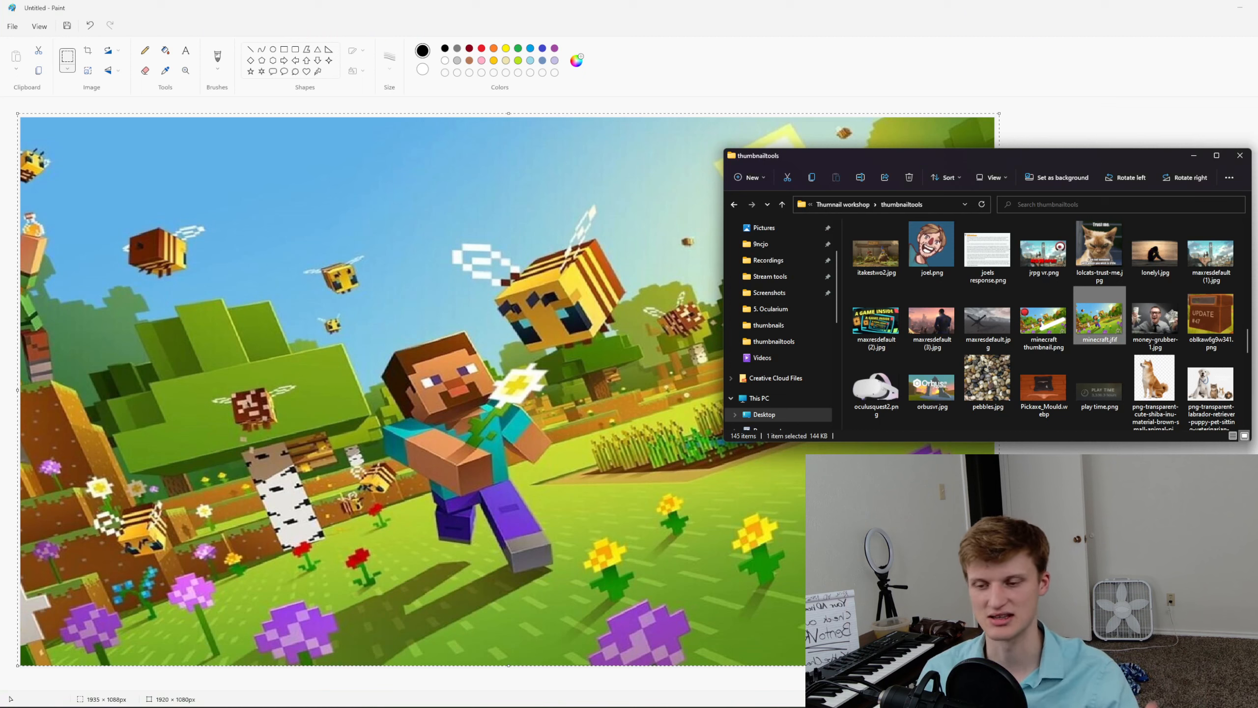
click(875, 397)
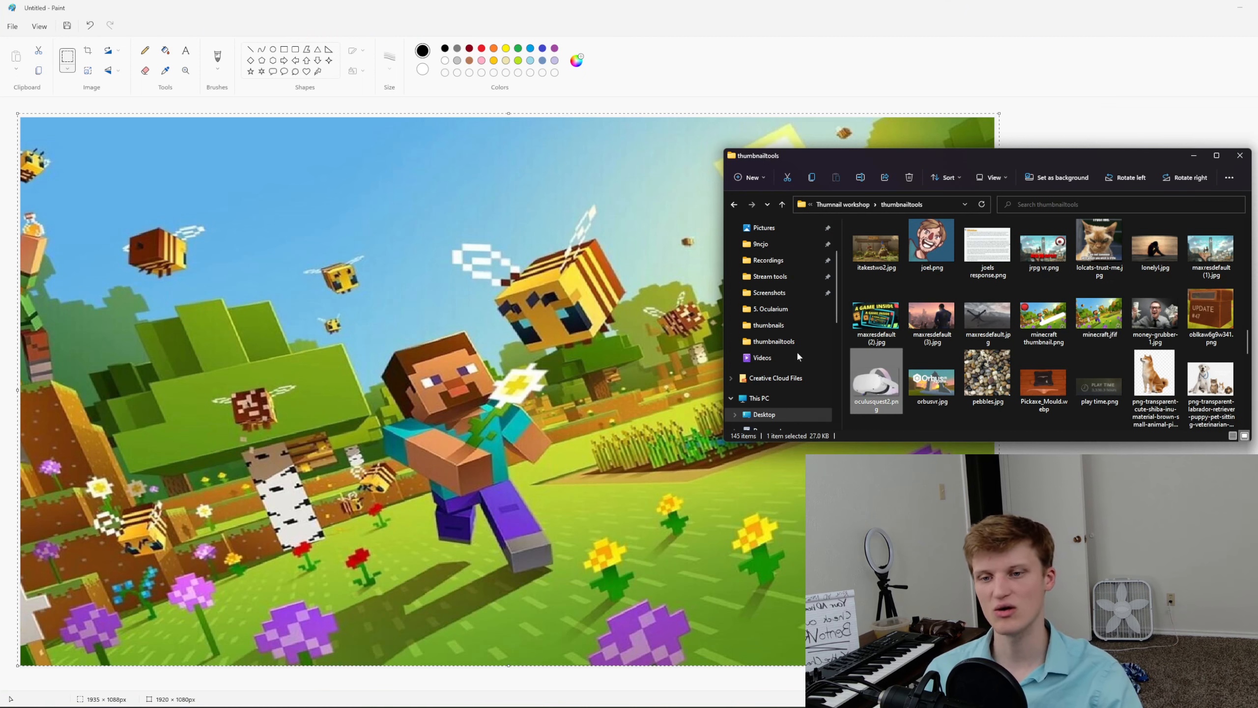
click(147, 40)
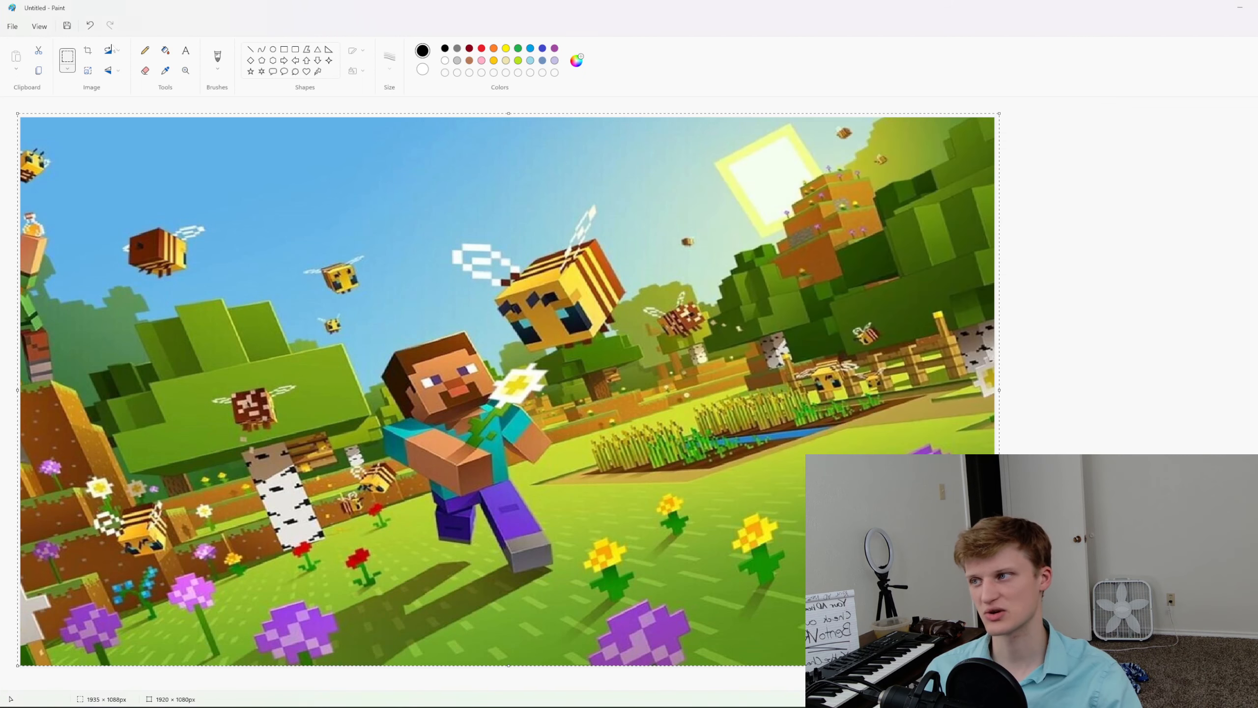
Insert oculusquest2.png from the thumbnailtools folder onto the Minecraft background
click(16, 70)
click(29, 105)
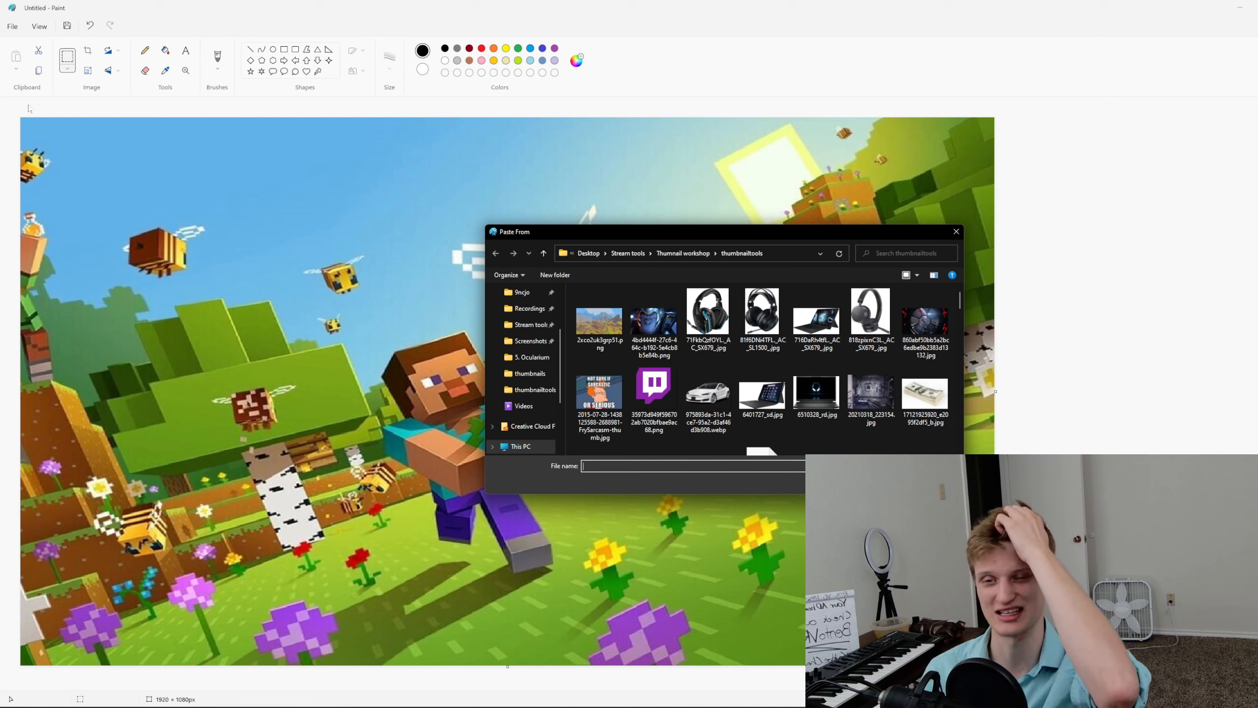
scroll(795, 347, down, 5)
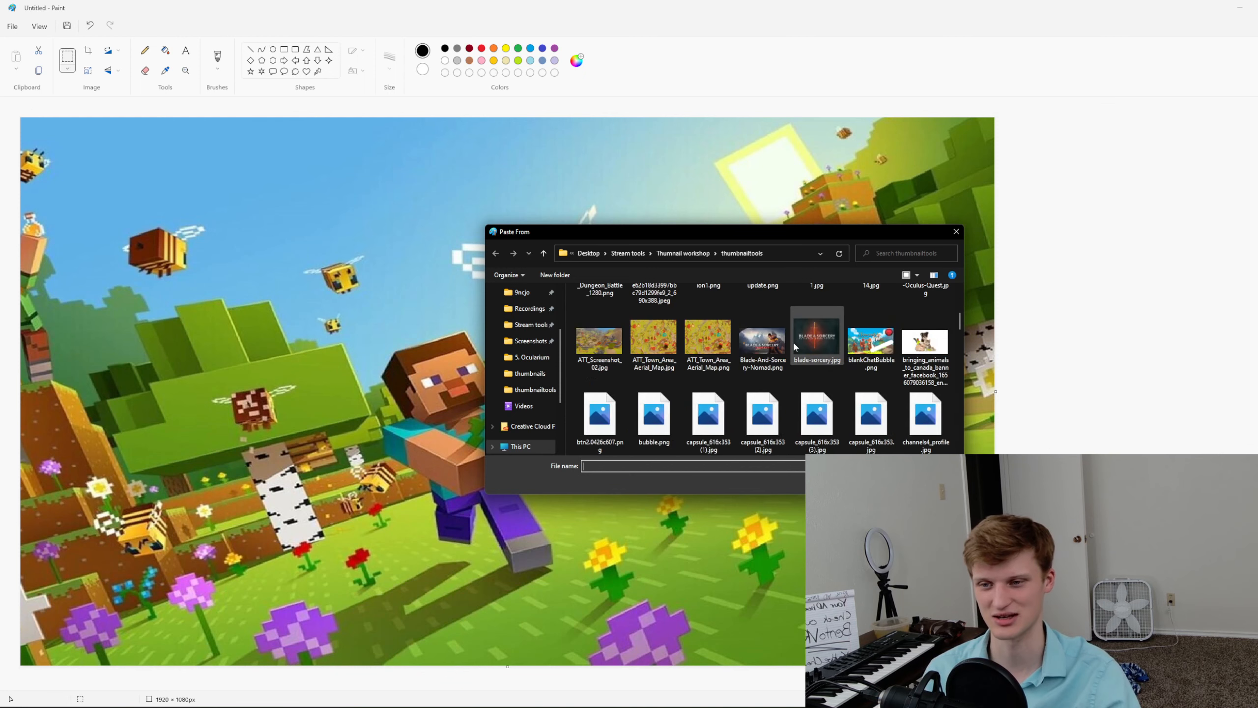
scroll(795, 346, down, 5)
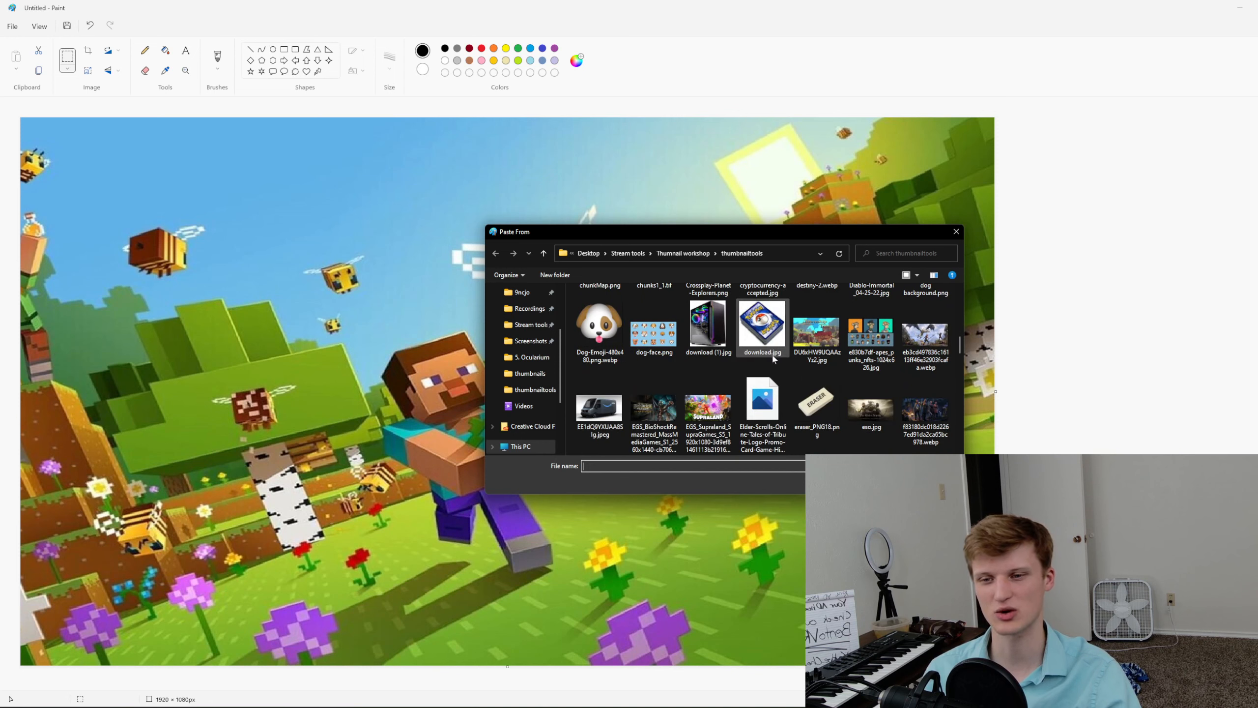
scroll(773, 359, down, 10)
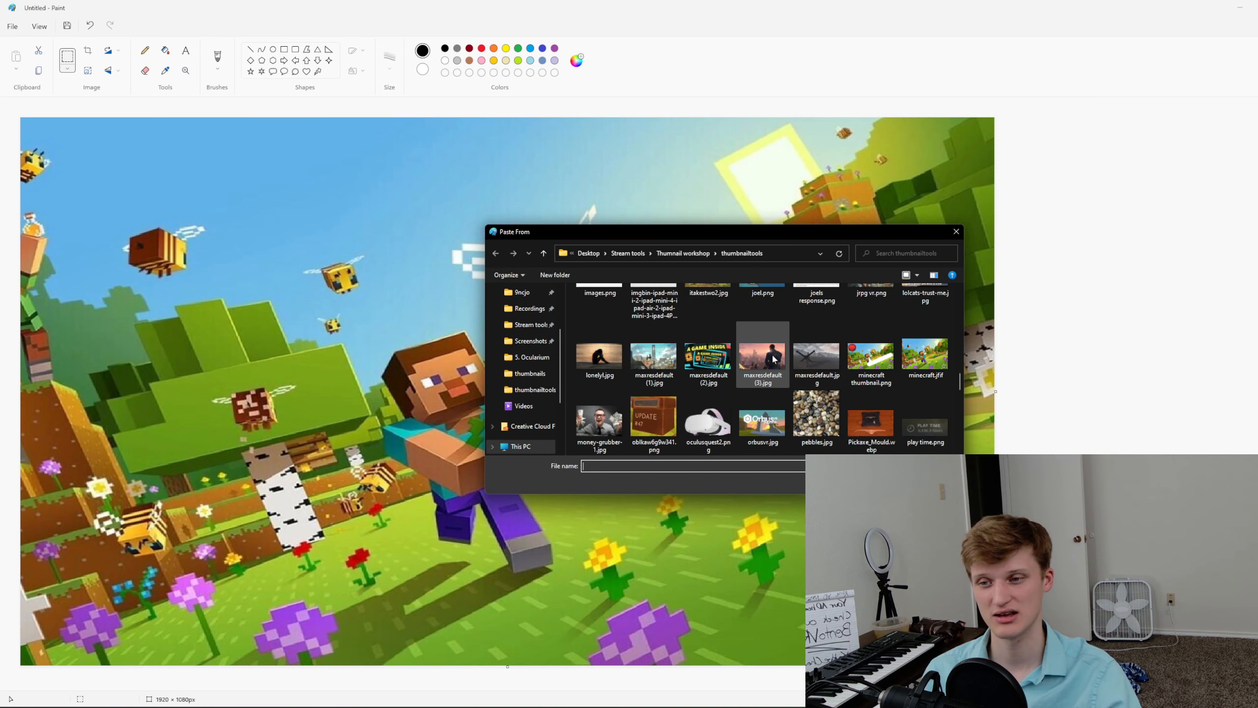
scroll(773, 359, down, 3)
double_click(708, 347)
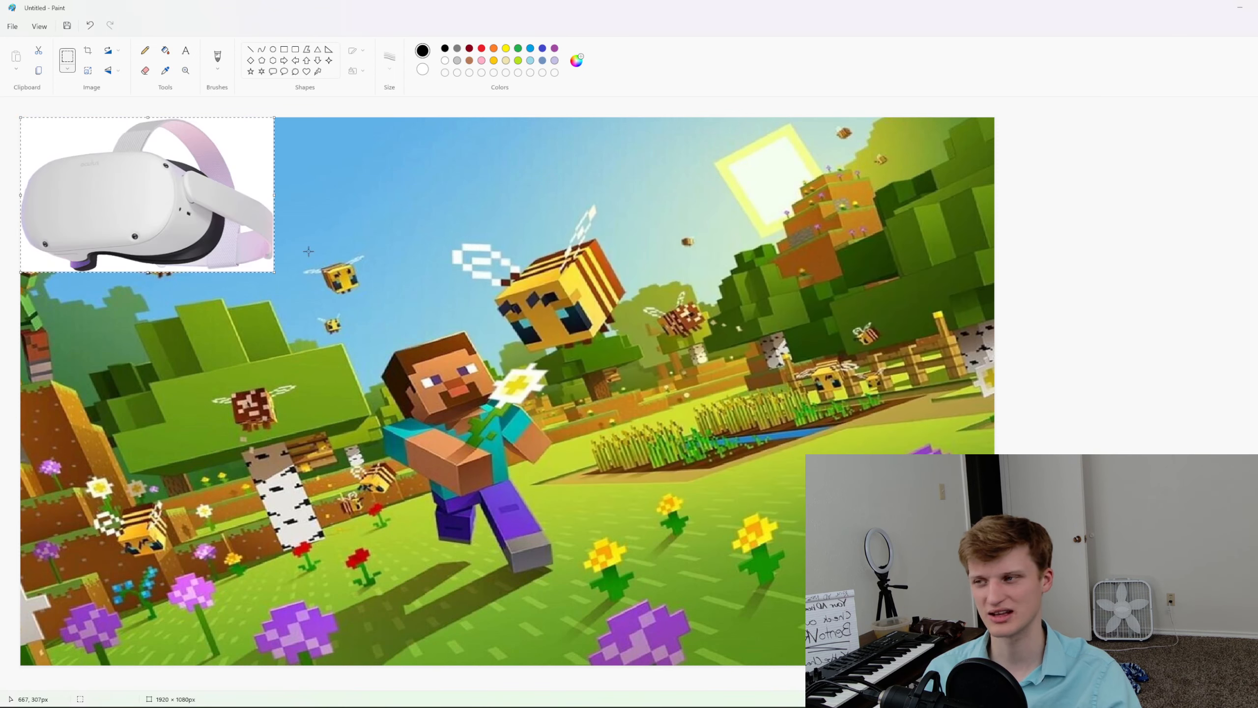
Enlarge the headset image to about 734 × 451 px and place it over the upper-right part of the background
drag(128, 192, 690, 361)
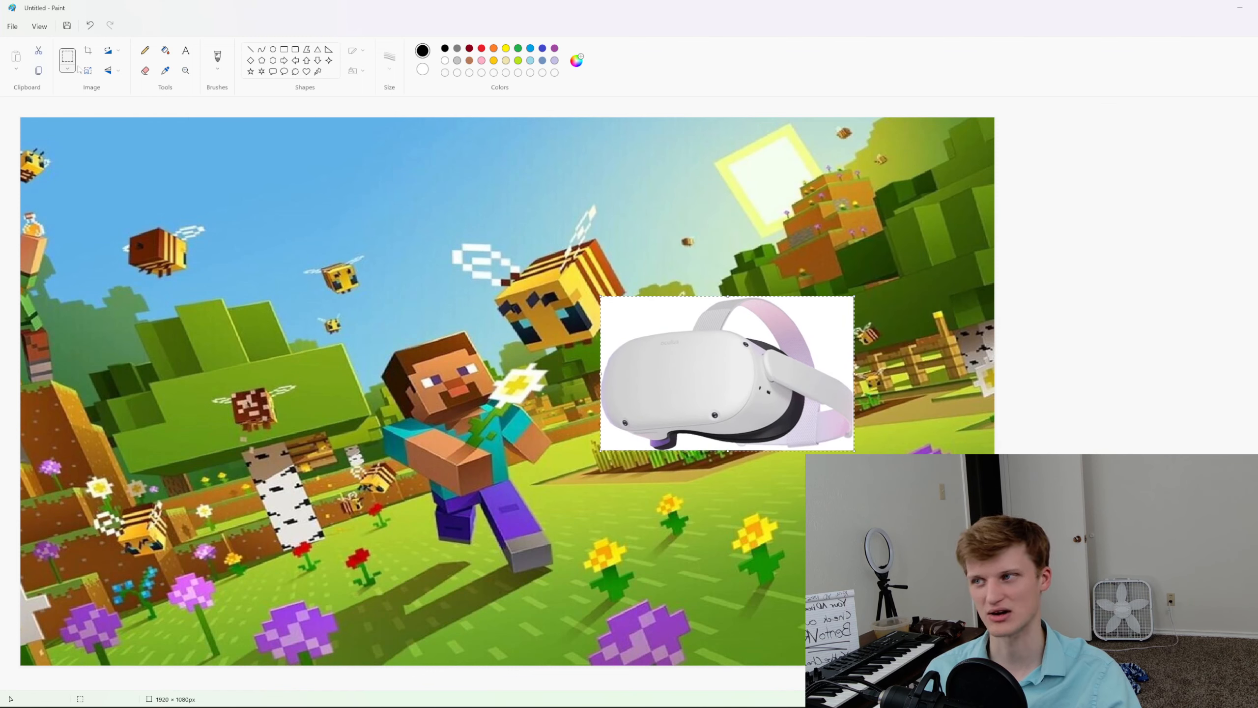
drag(686, 396, 706, 351)
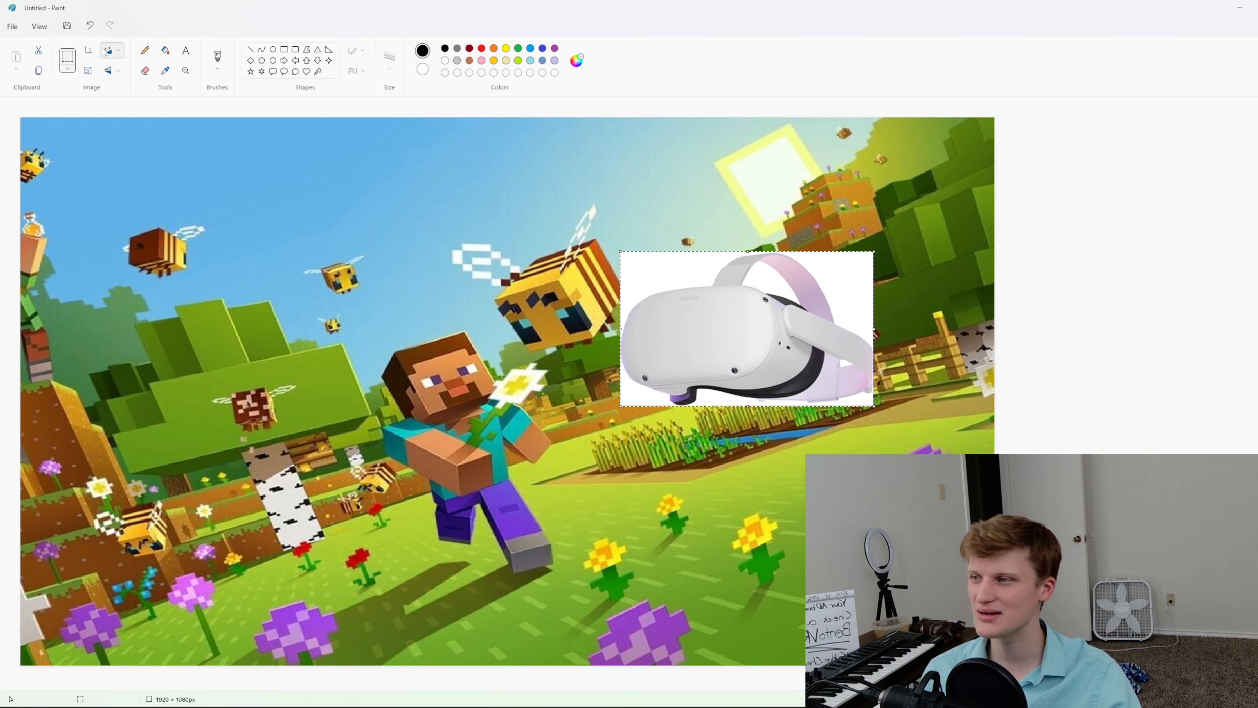
drag(763, 326, 829, 257)
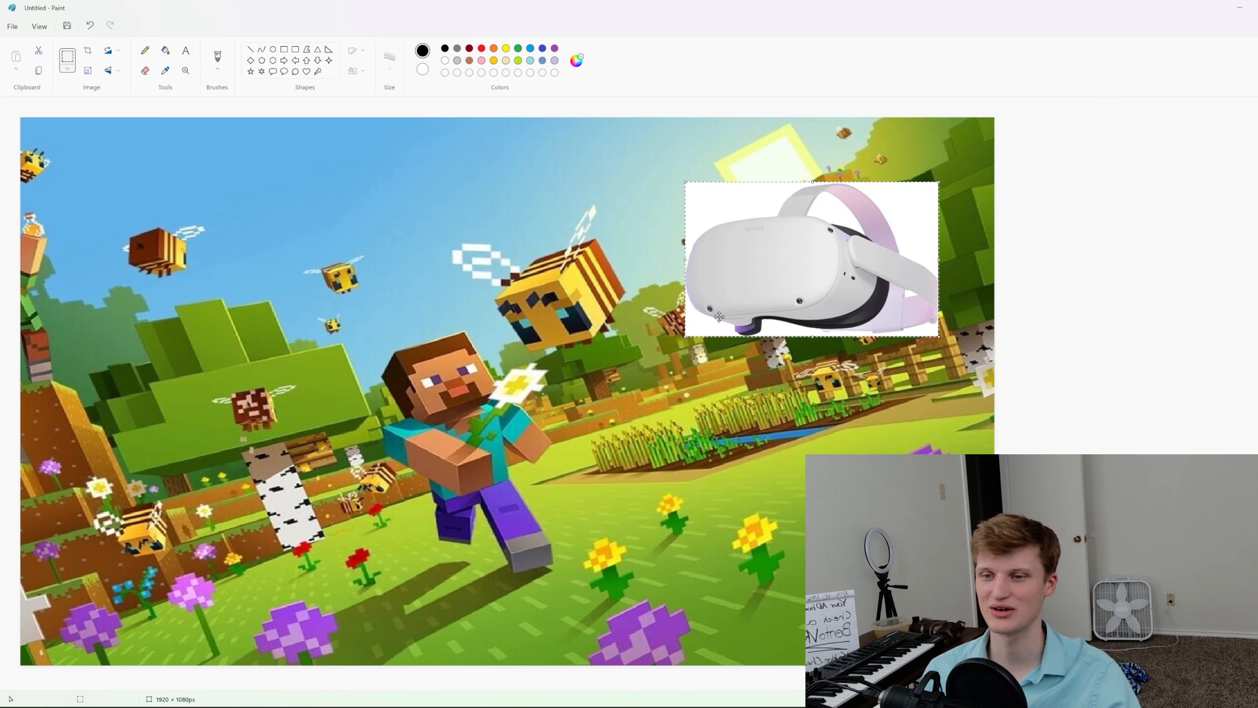
drag(687, 339, 568, 410)
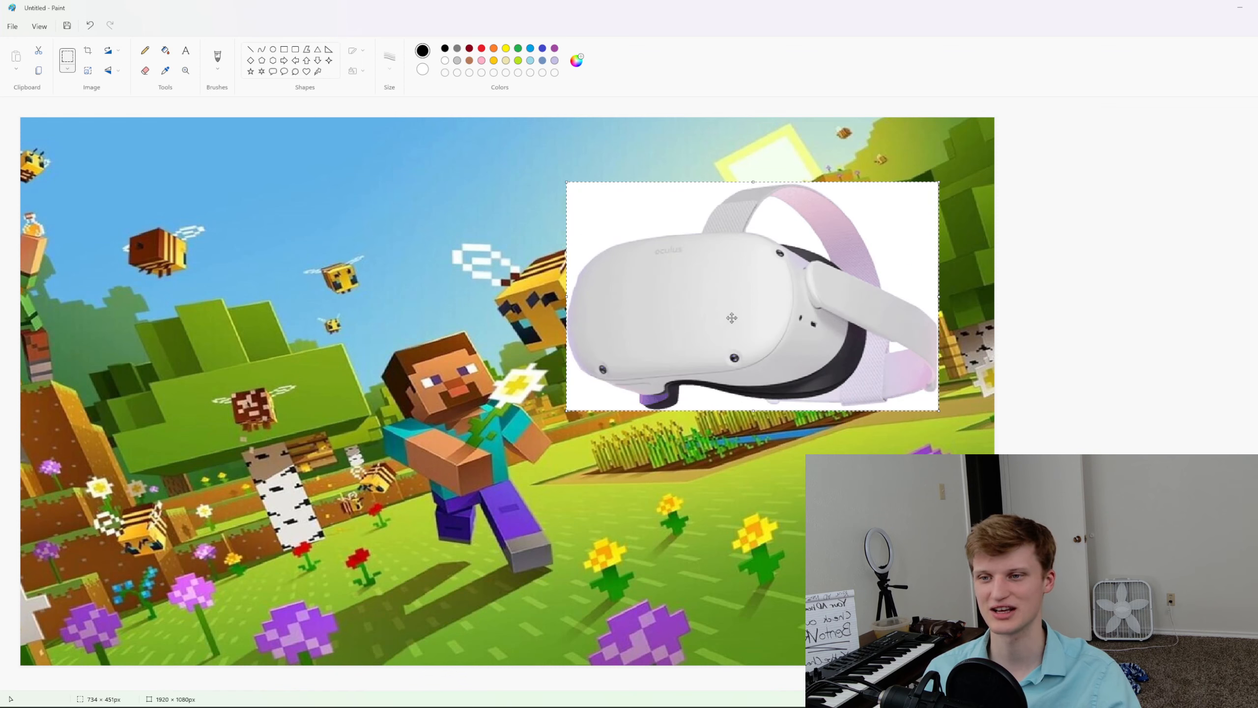
drag(720, 321, 741, 293)
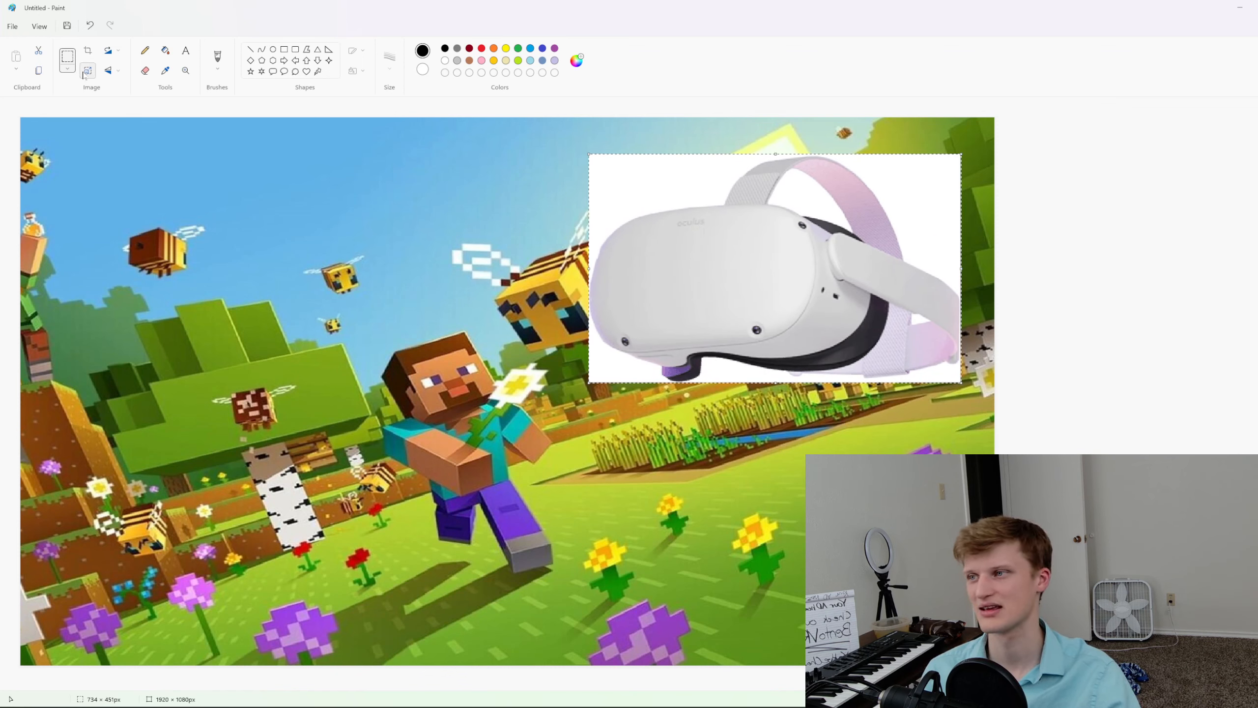
Sample the headset image's white background with the Color picker as the drawing colour
click(167, 71)
click(639, 199)
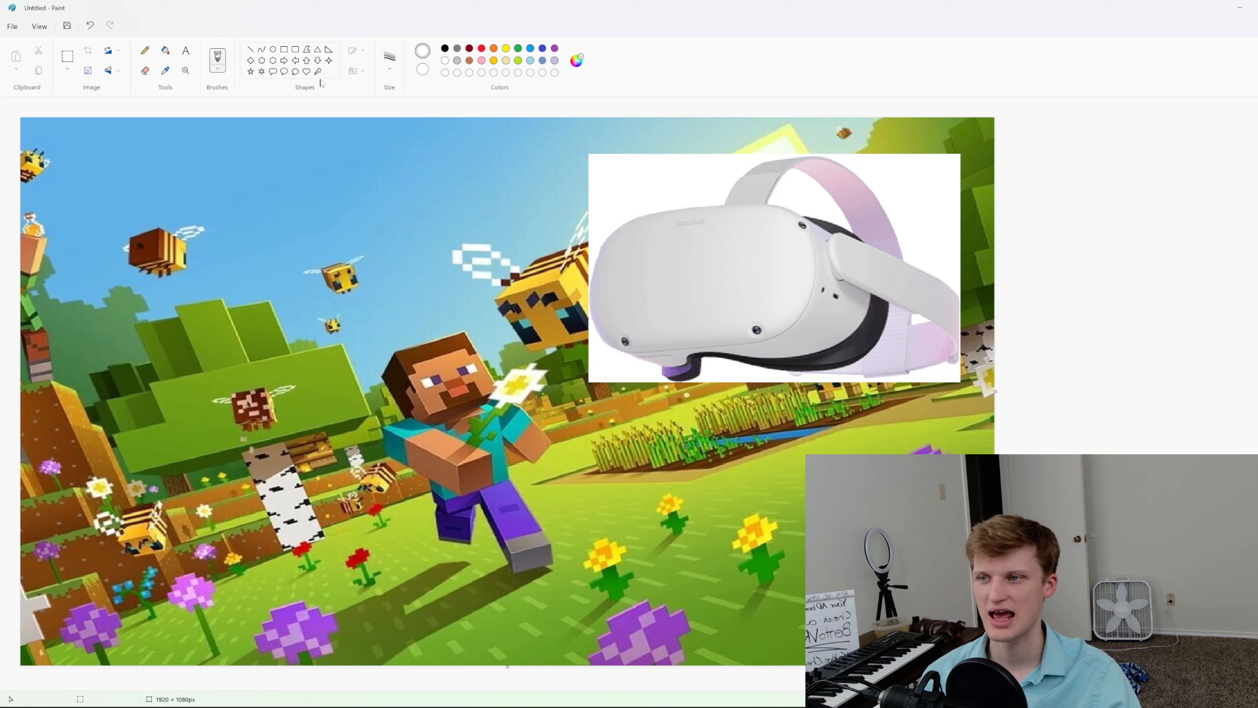
click(166, 71)
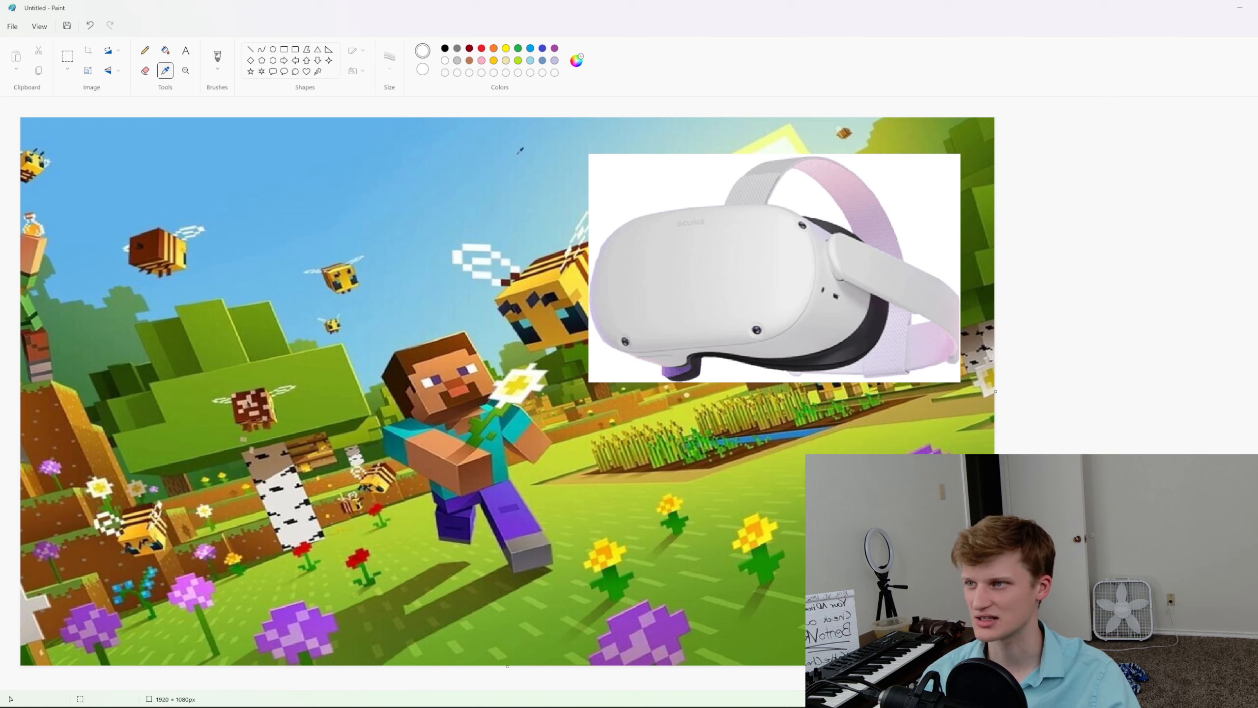
click(580, 162)
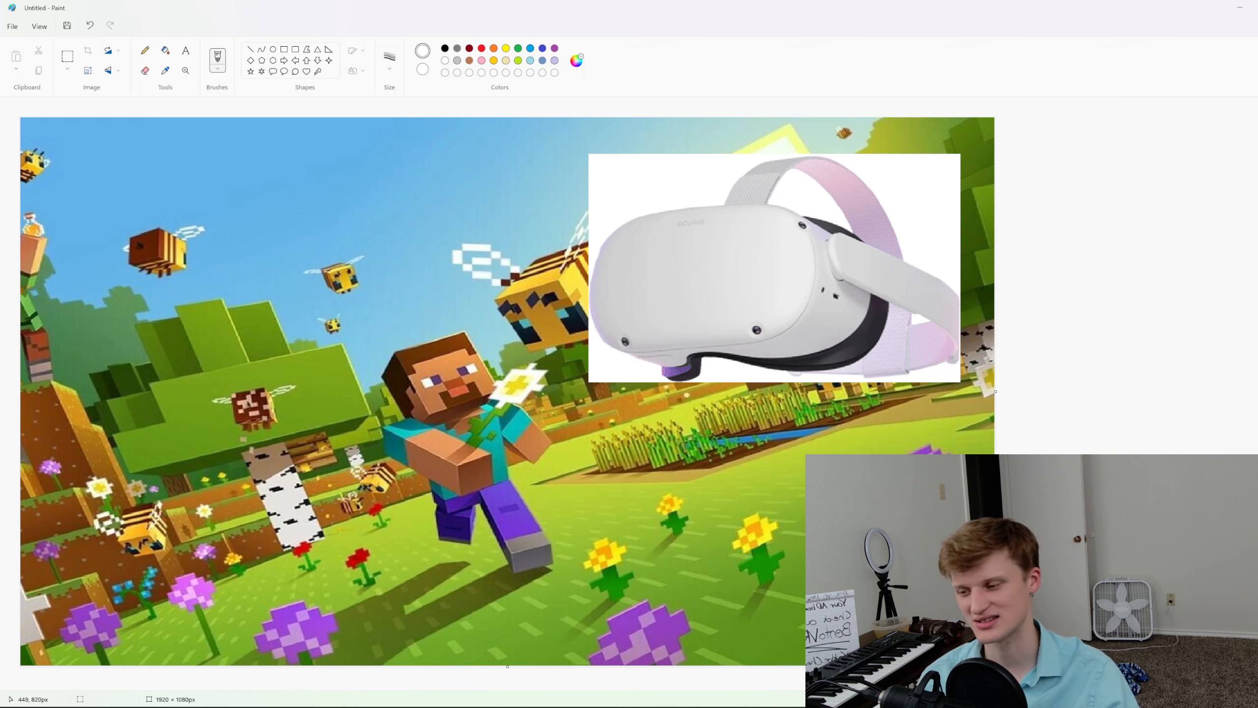
key(alt+Tab)
key(alt+Tab)
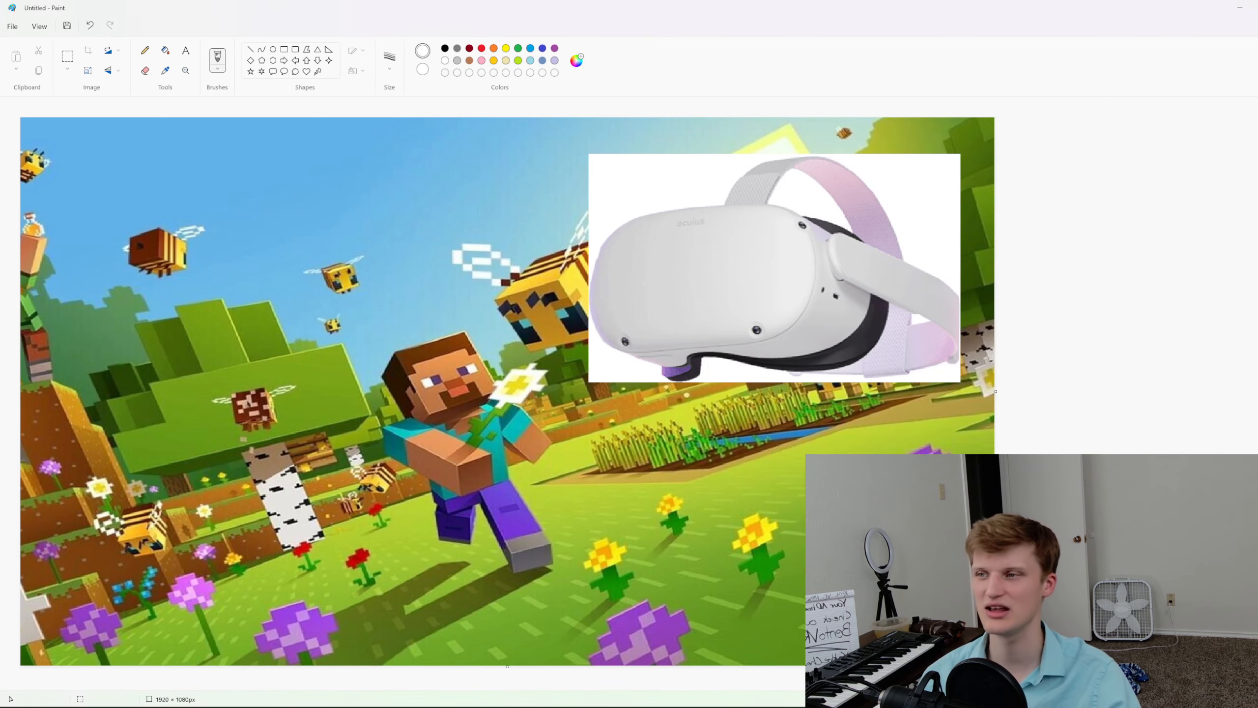
Add the text "I Played Minecraft in VR" over the lower-left part of the picture
click(65, 480)
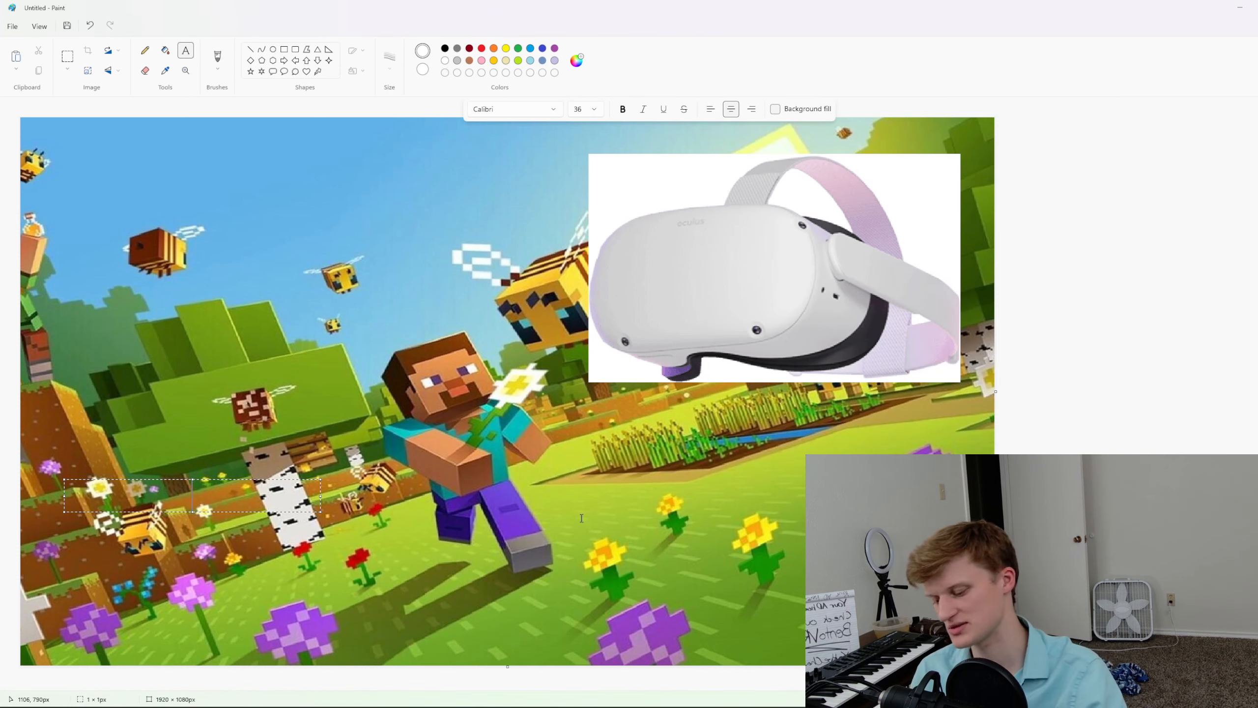
text(I PL)
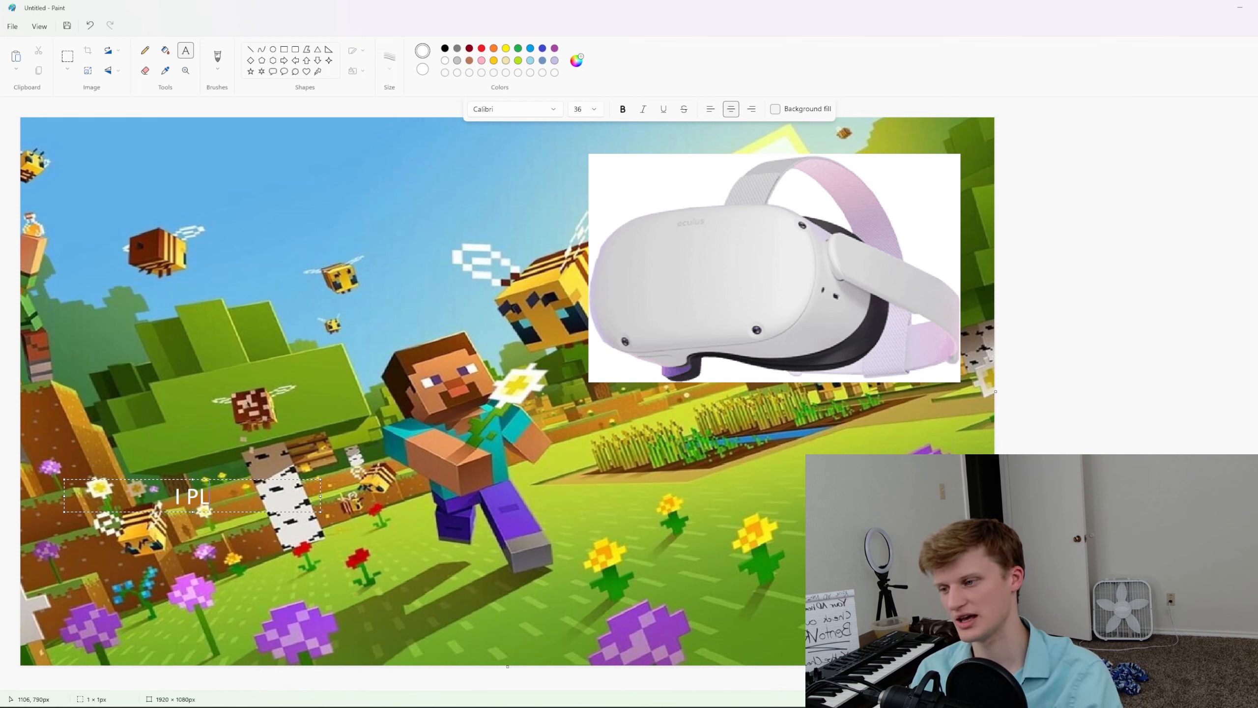
key(BackSpace)
text(laye)
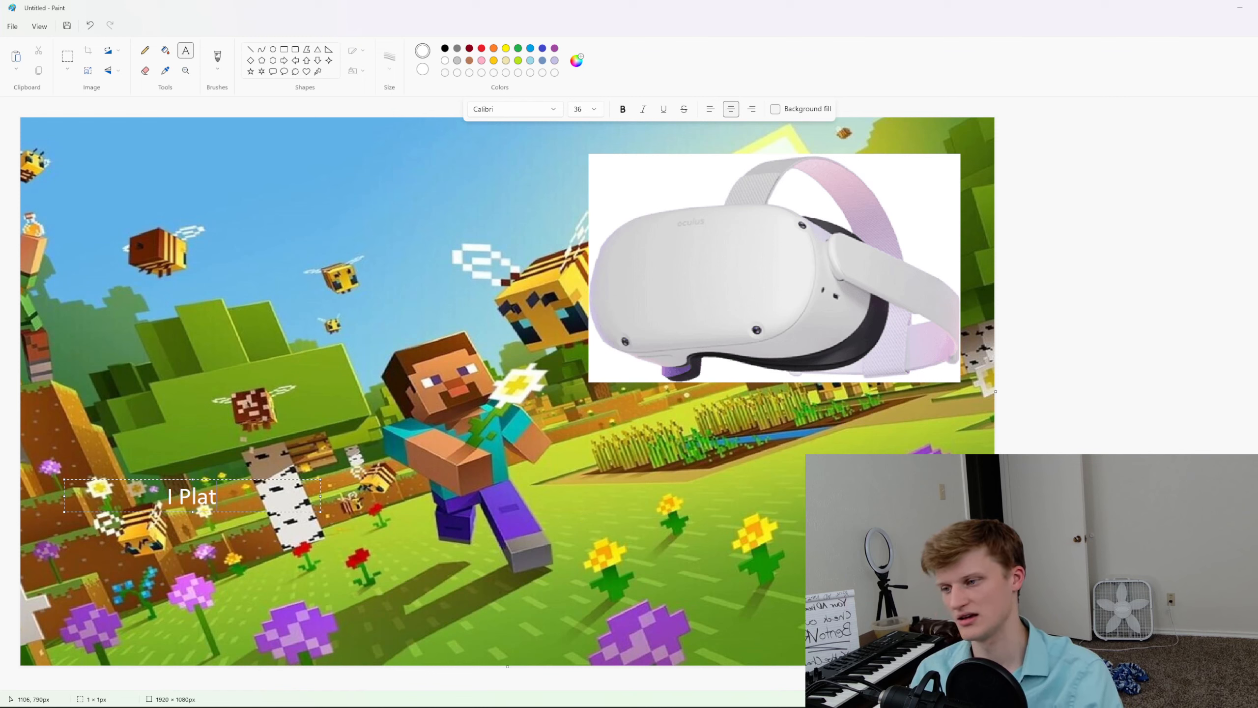
text(d minn)
key(BackSpace)
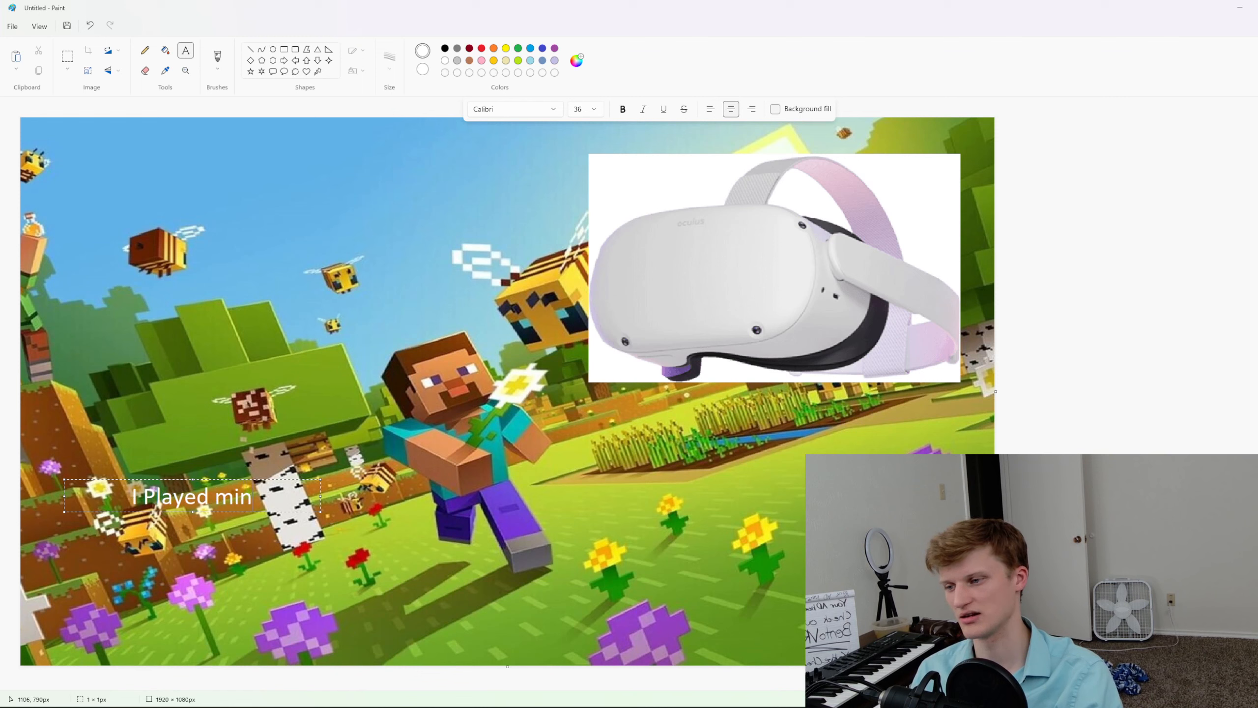
key(BackSpace)
key(BackSpace)
key(BackSpace)
text(Minecraft )
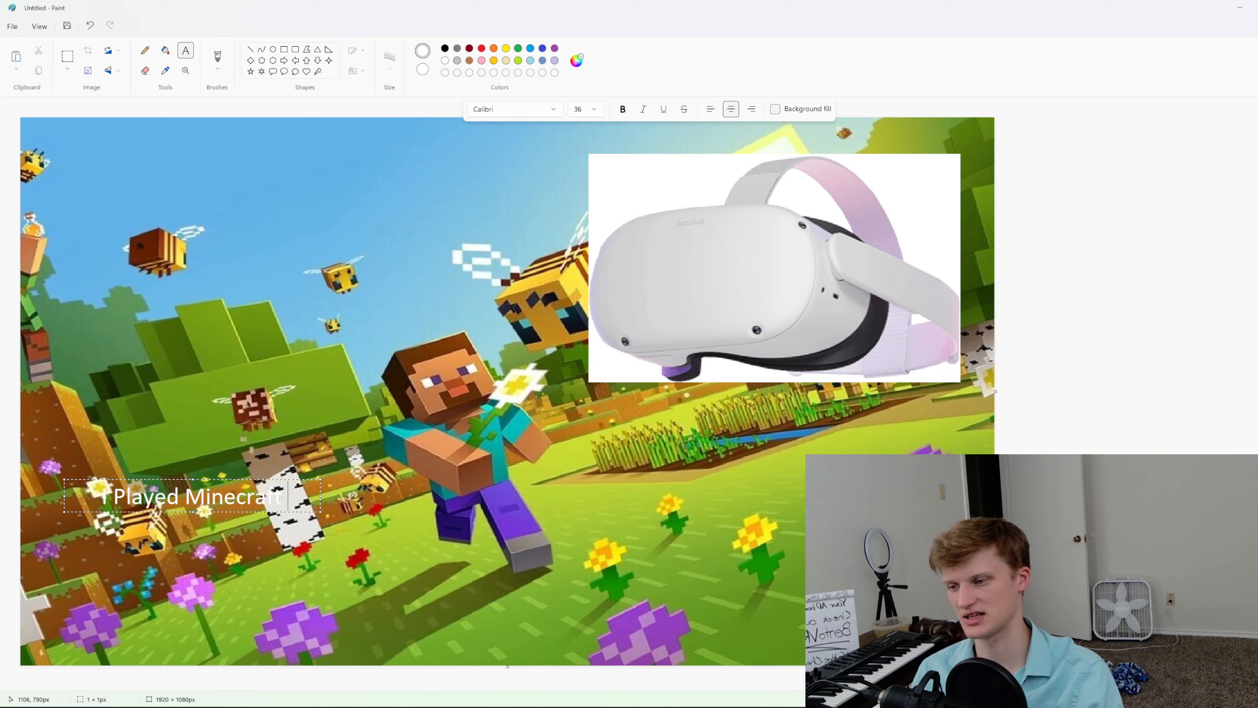
text(in VR)
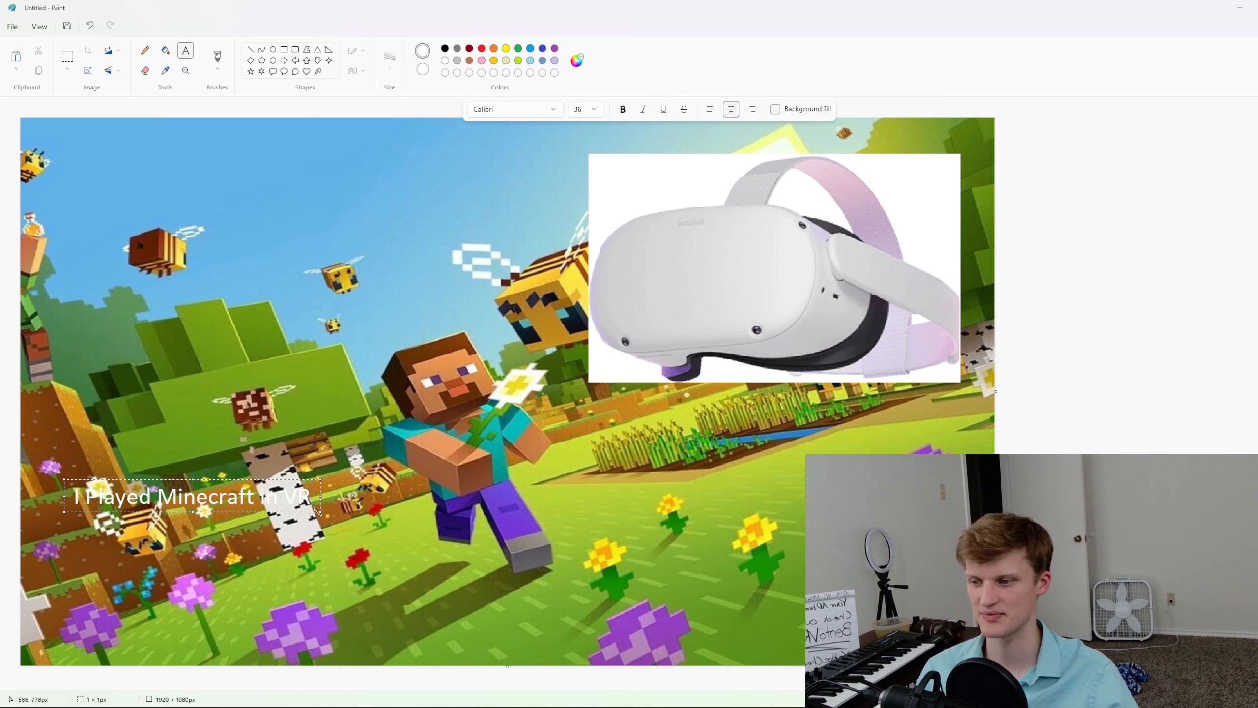
Enlarge the text box to about 1727 × 336 px and set the whole title's font size to 72
drag(314, 510, 936, 648)
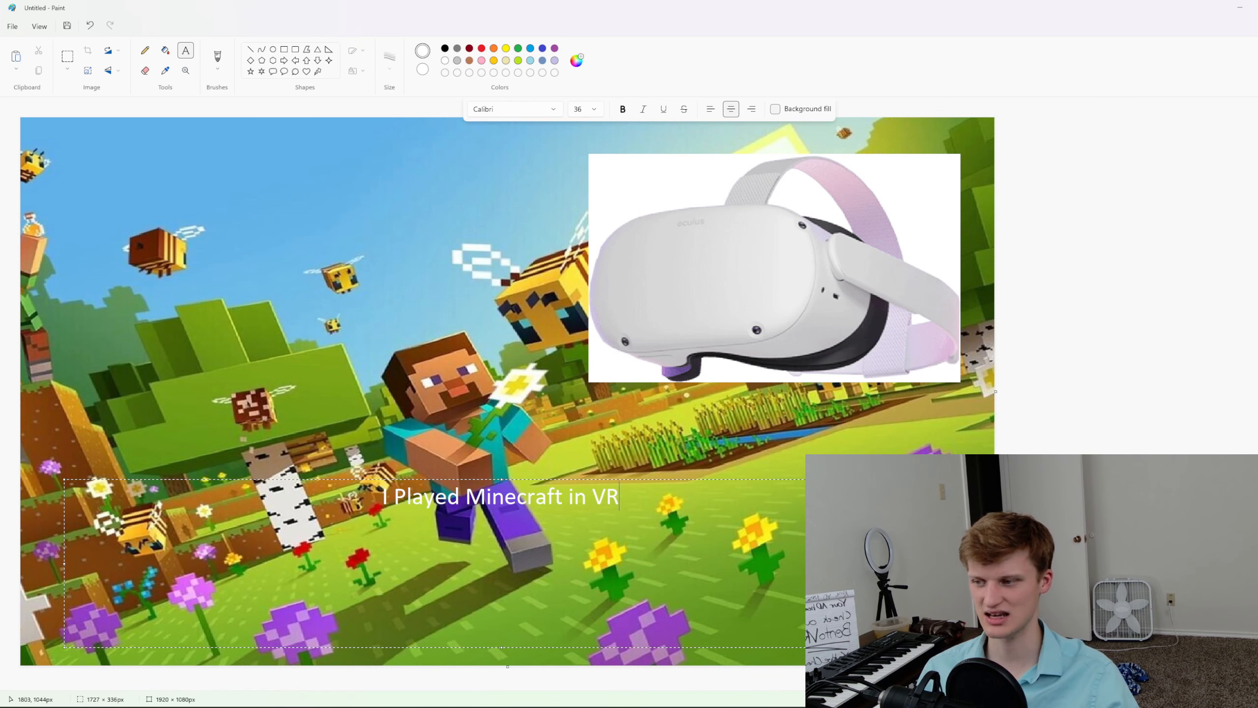
key(ctrl+a)
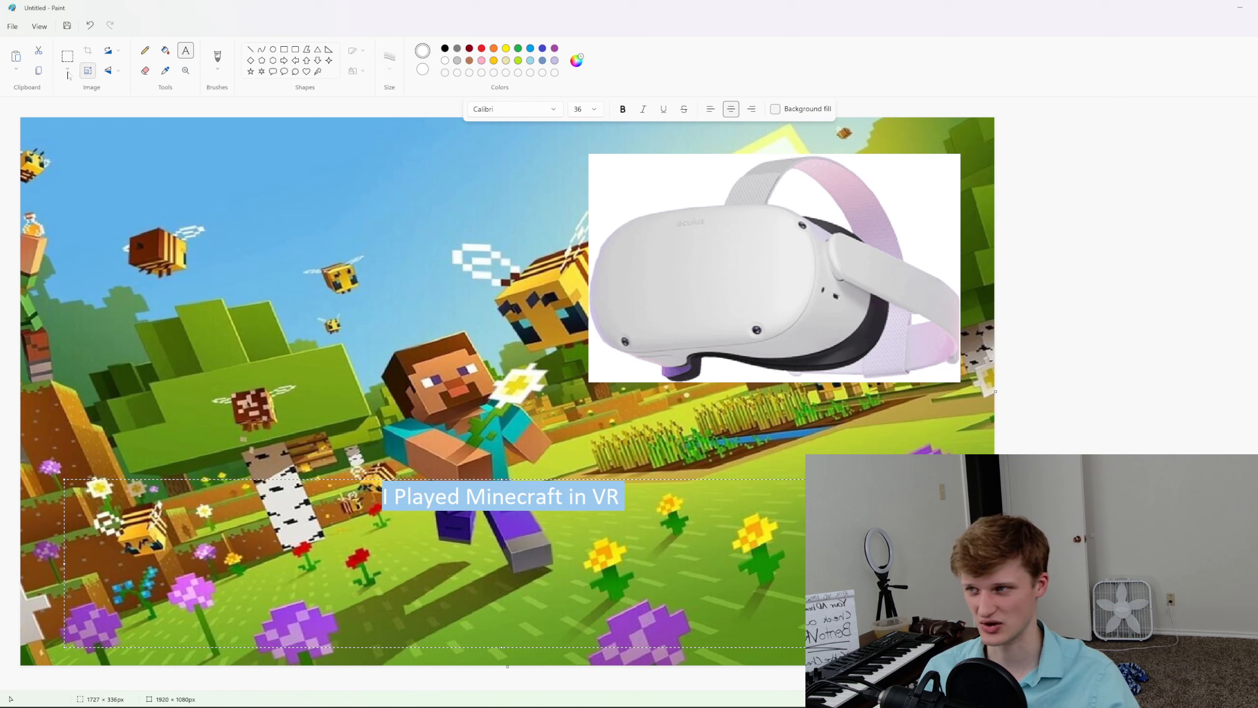
click(579, 113)
click(581, 392)
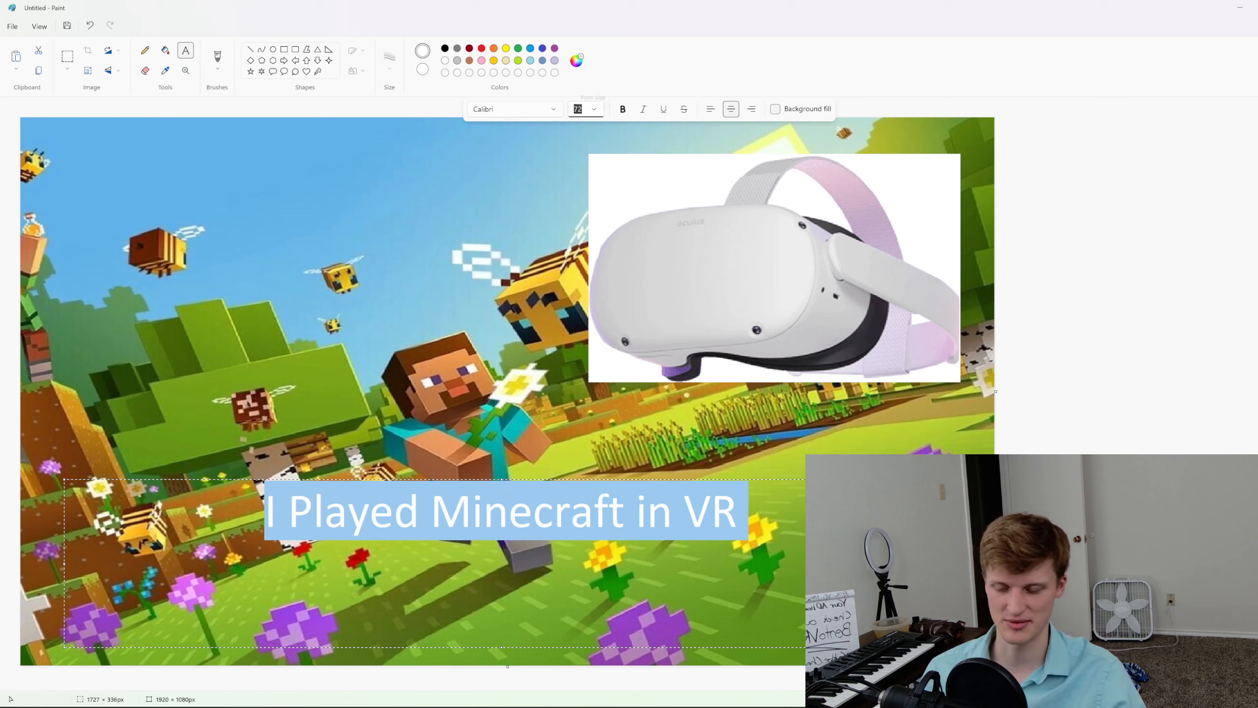
Make the title bold at font size 130 and resize its text box to about 1788 × 265 px
text(120)
key(Return)
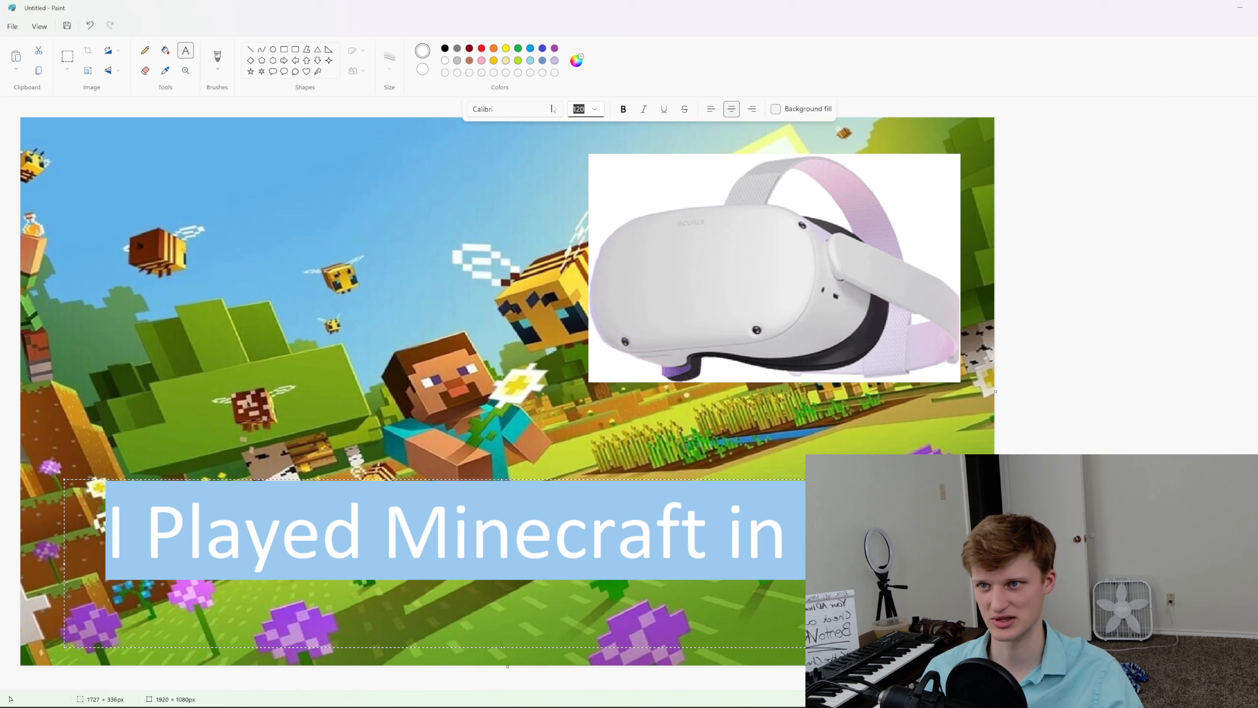
text(130)
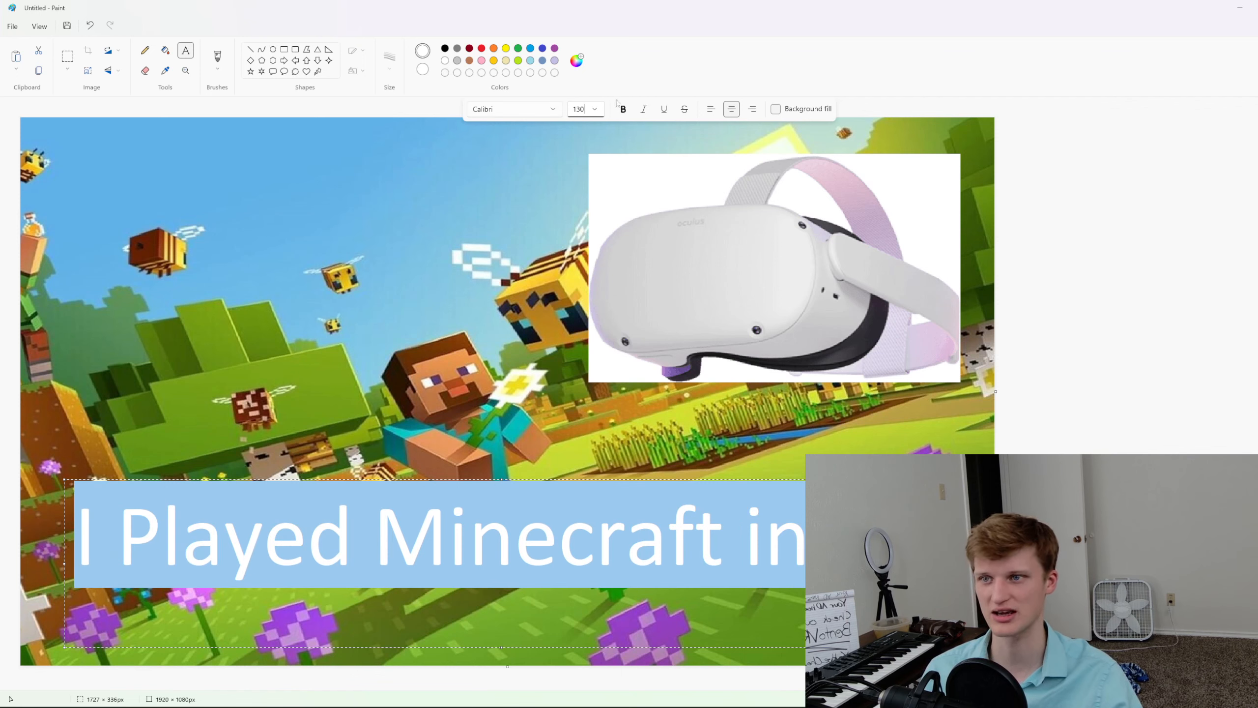
click(623, 110)
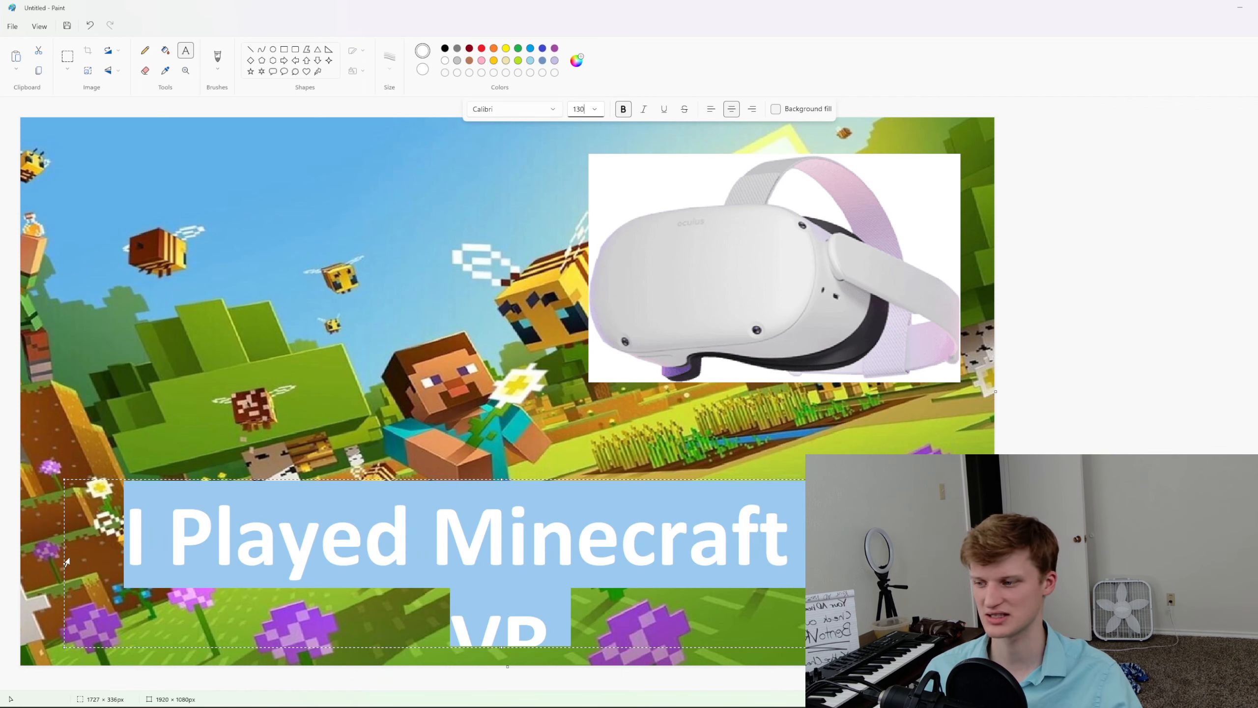
drag(67, 562, 31, 564)
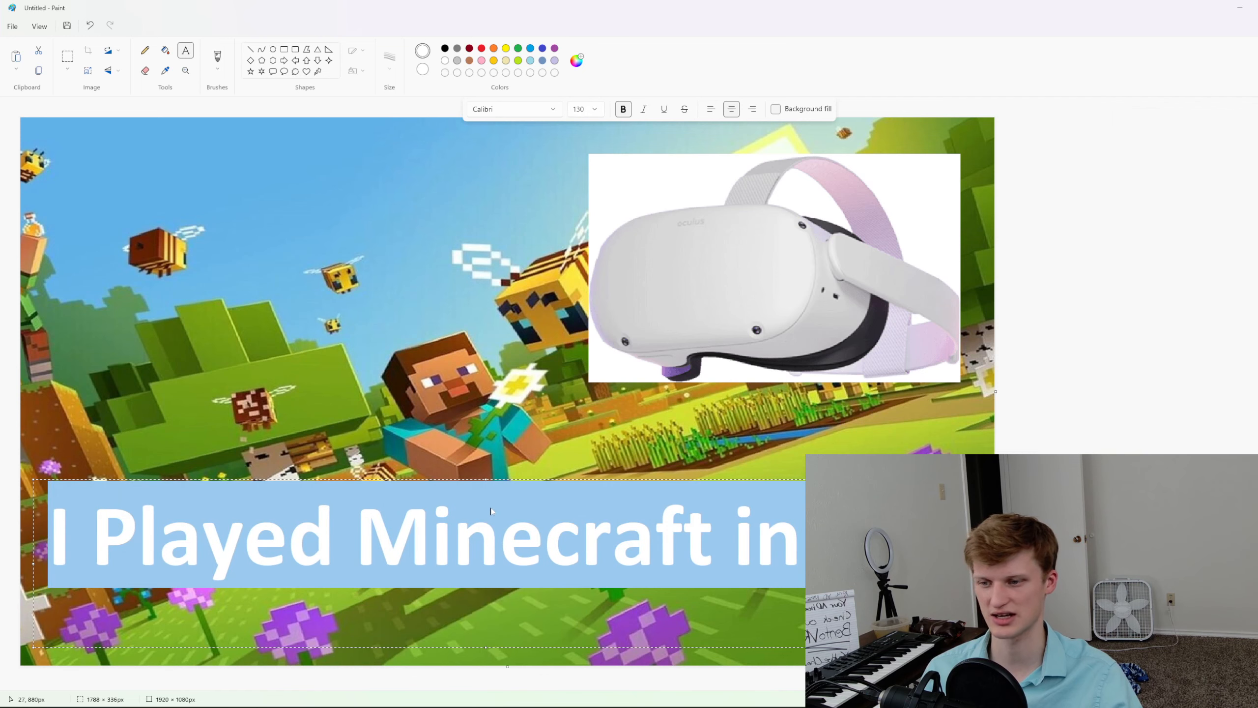
drag(484, 480, 483, 515)
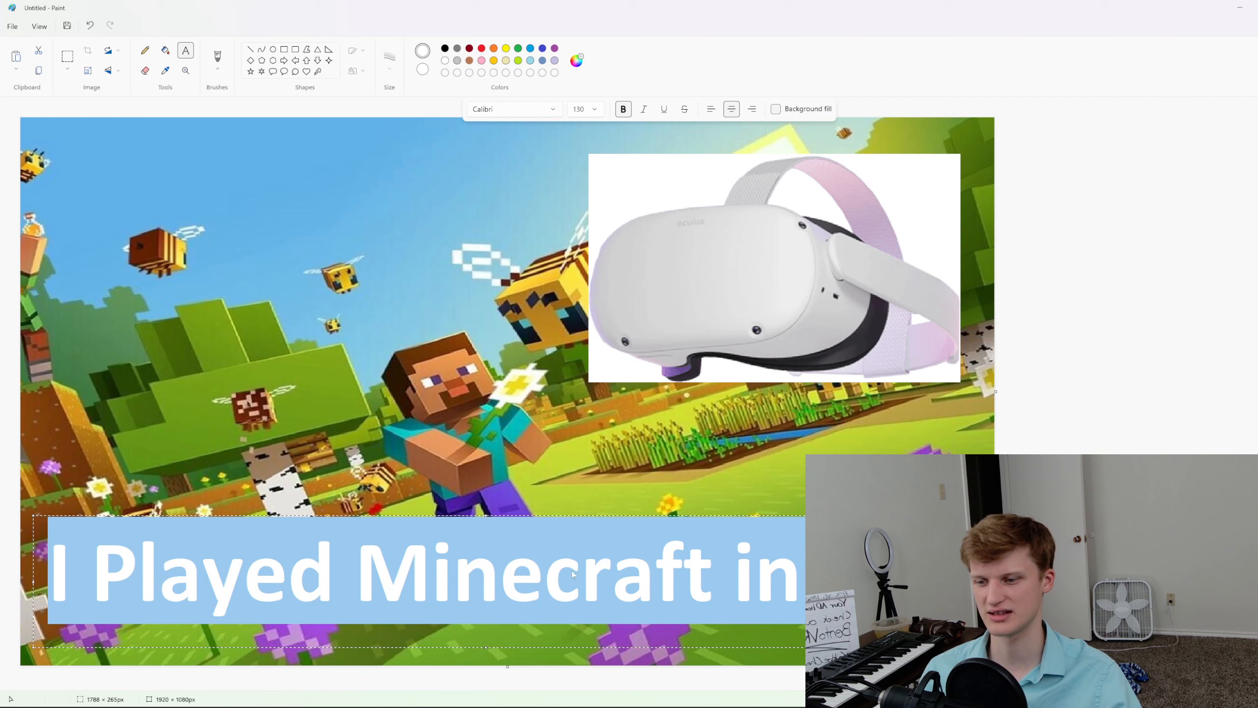
Turn on background fill for the title's text box and set the fill colour to red
click(572, 574)
click(499, 570)
key(ctrl+a)
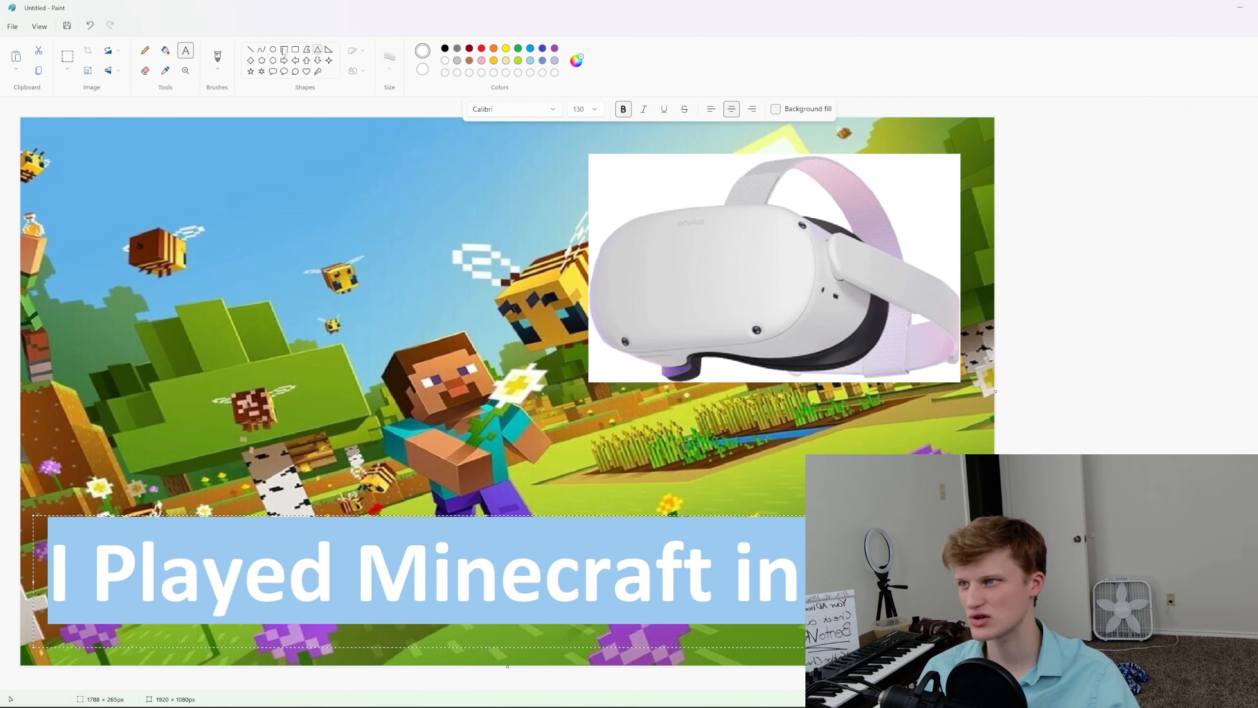
click(776, 109)
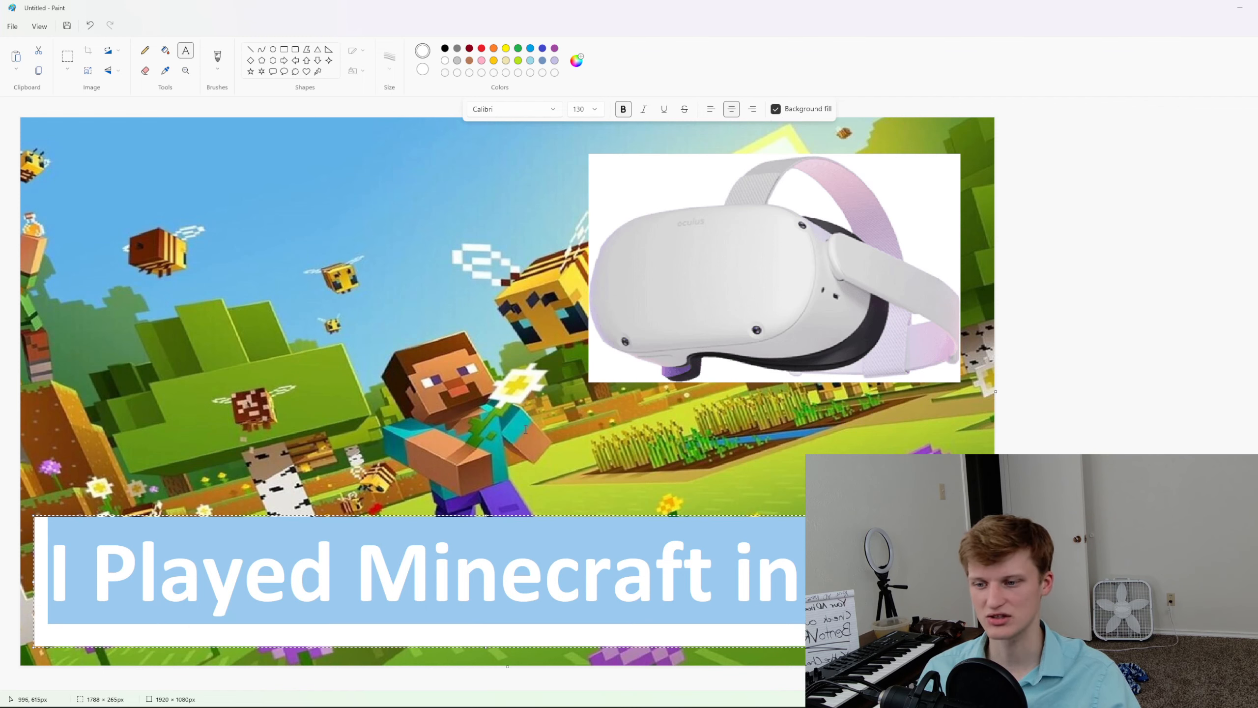
click(549, 599)
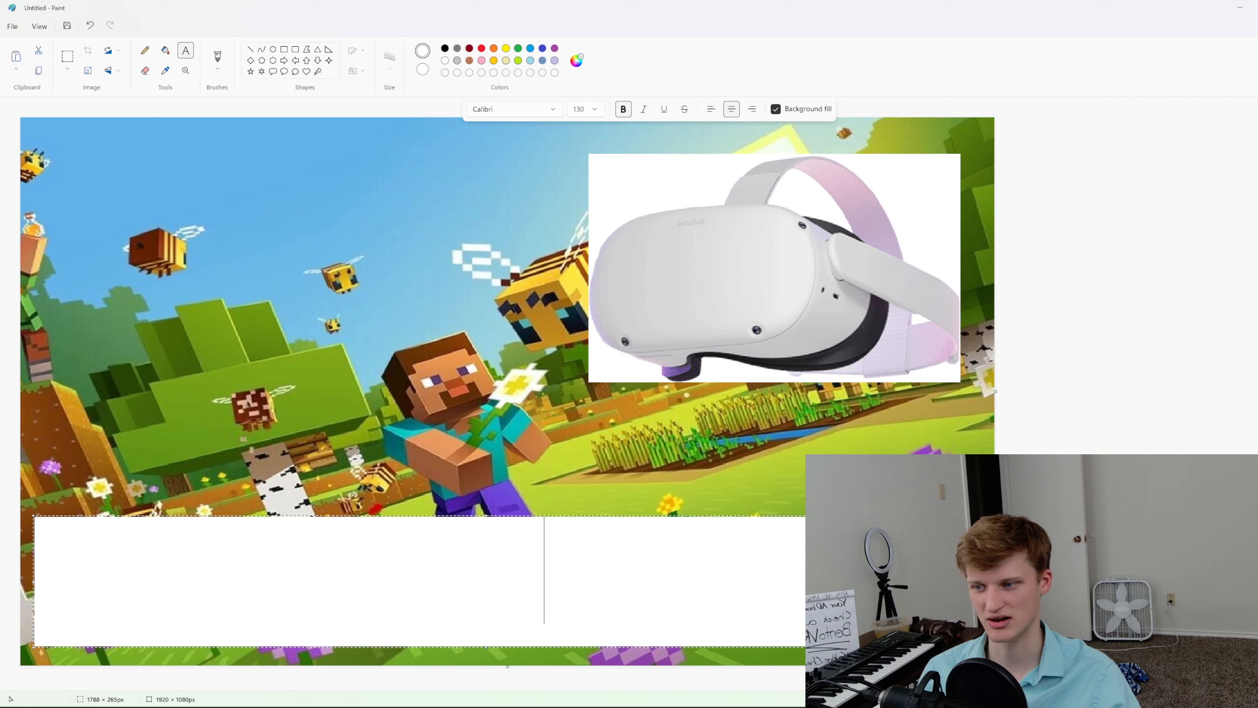
key(ctrl+a)
click(423, 70)
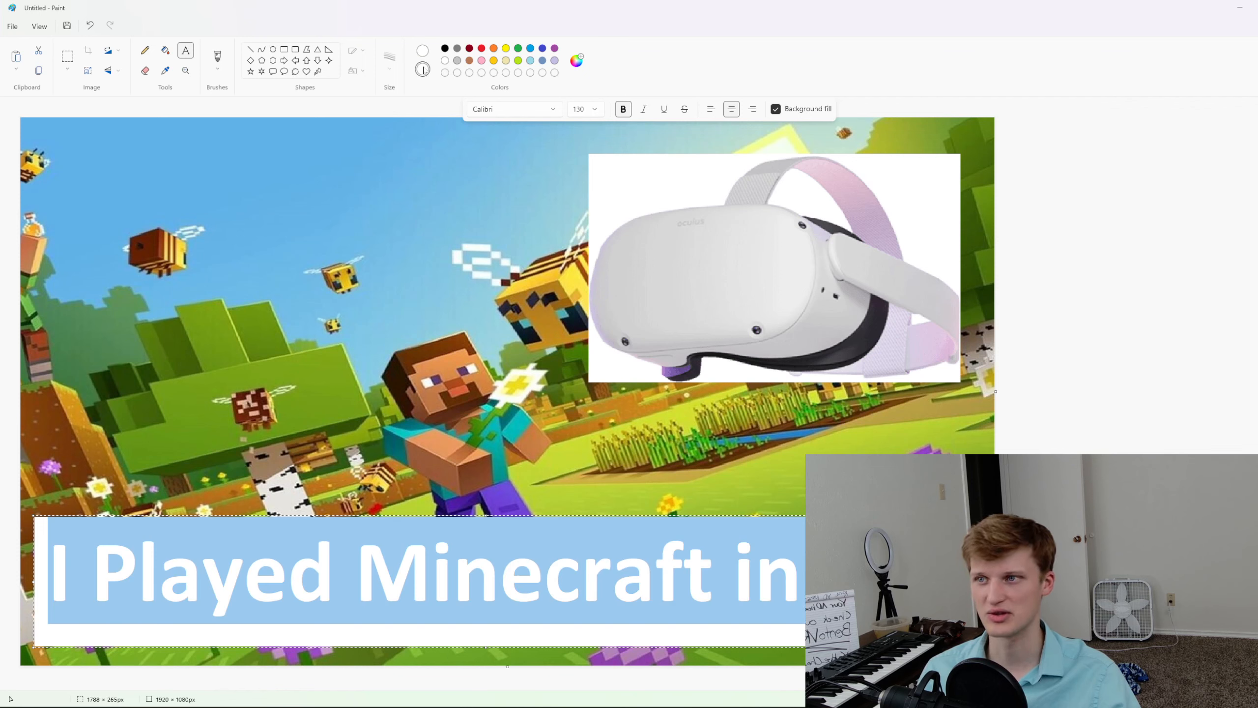
click(445, 48)
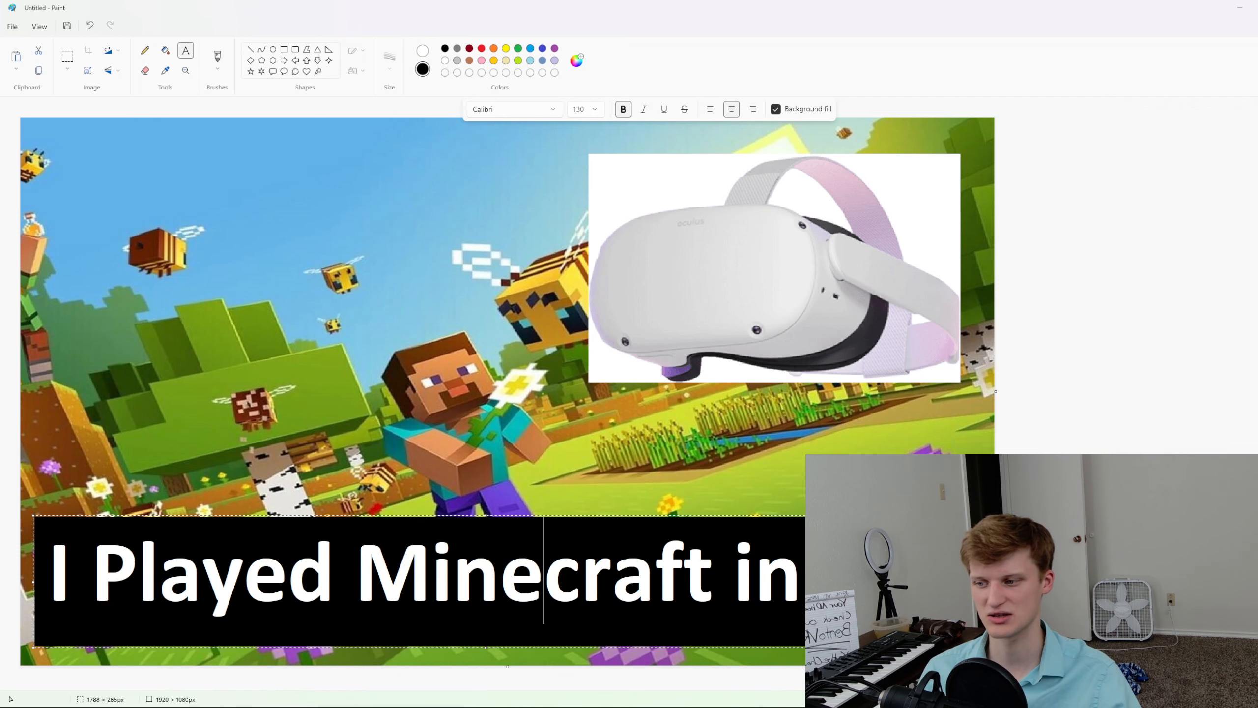
click(483, 49)
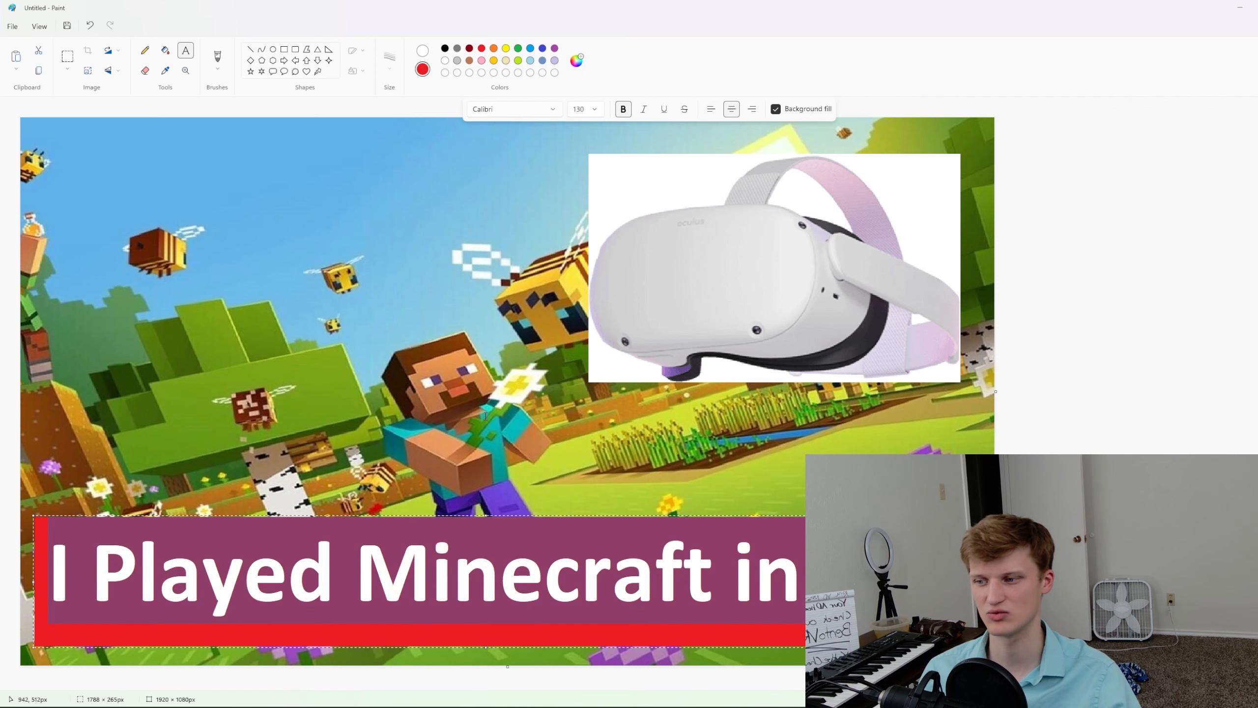
Shorten the red title box from its lower edge to about 223 px high
click(431, 570)
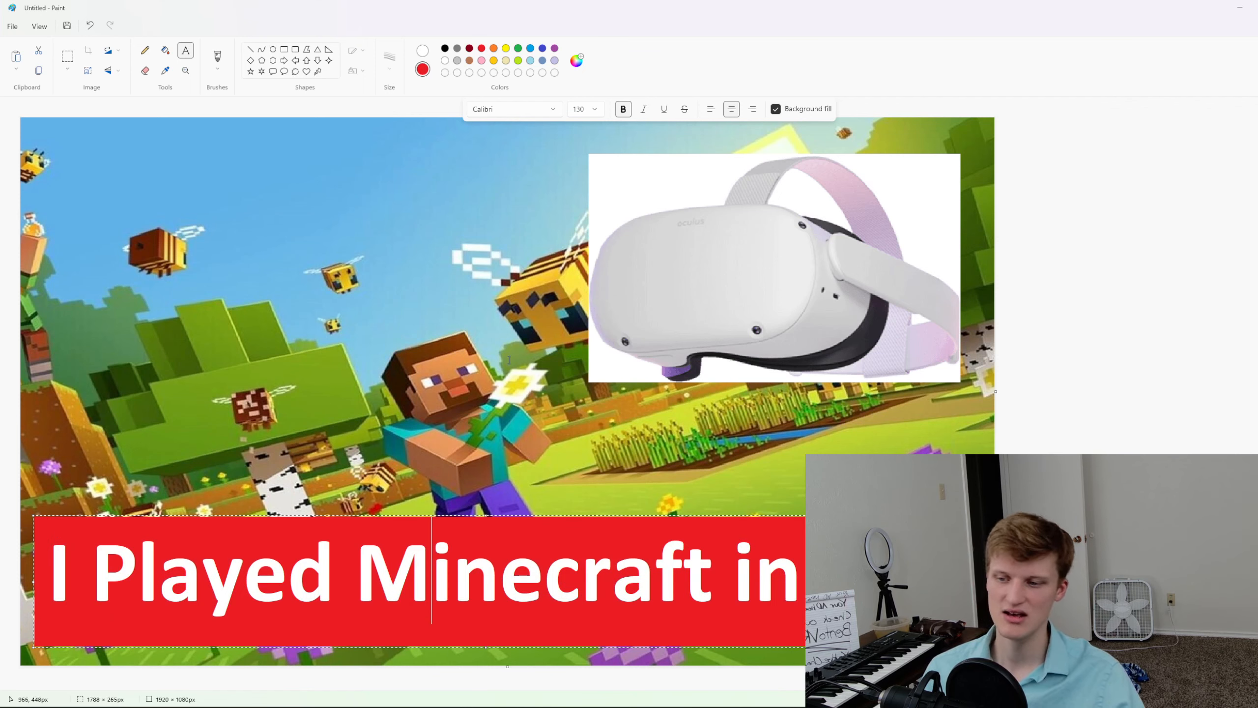
drag(487, 647, 485, 624)
click(581, 571)
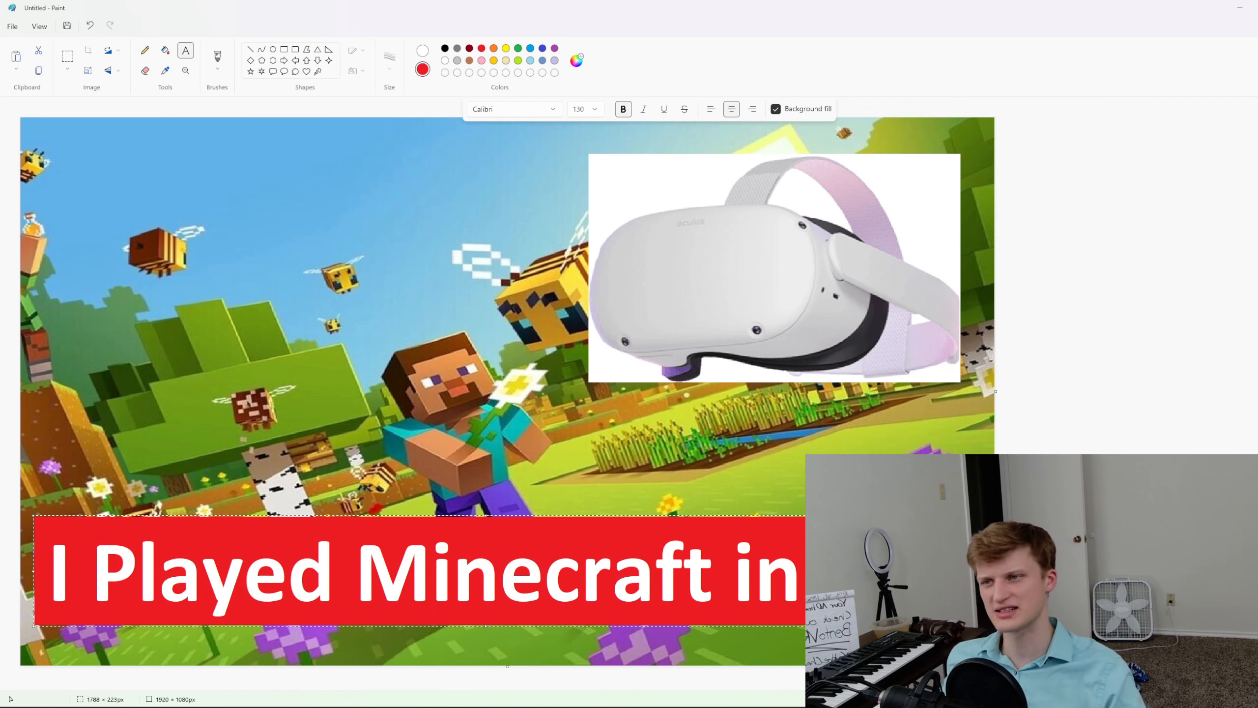
Try the Calligraphic font on the whole title and switch it back to Calibri
key(ctrl+a)
click(524, 115)
click(538, 182)
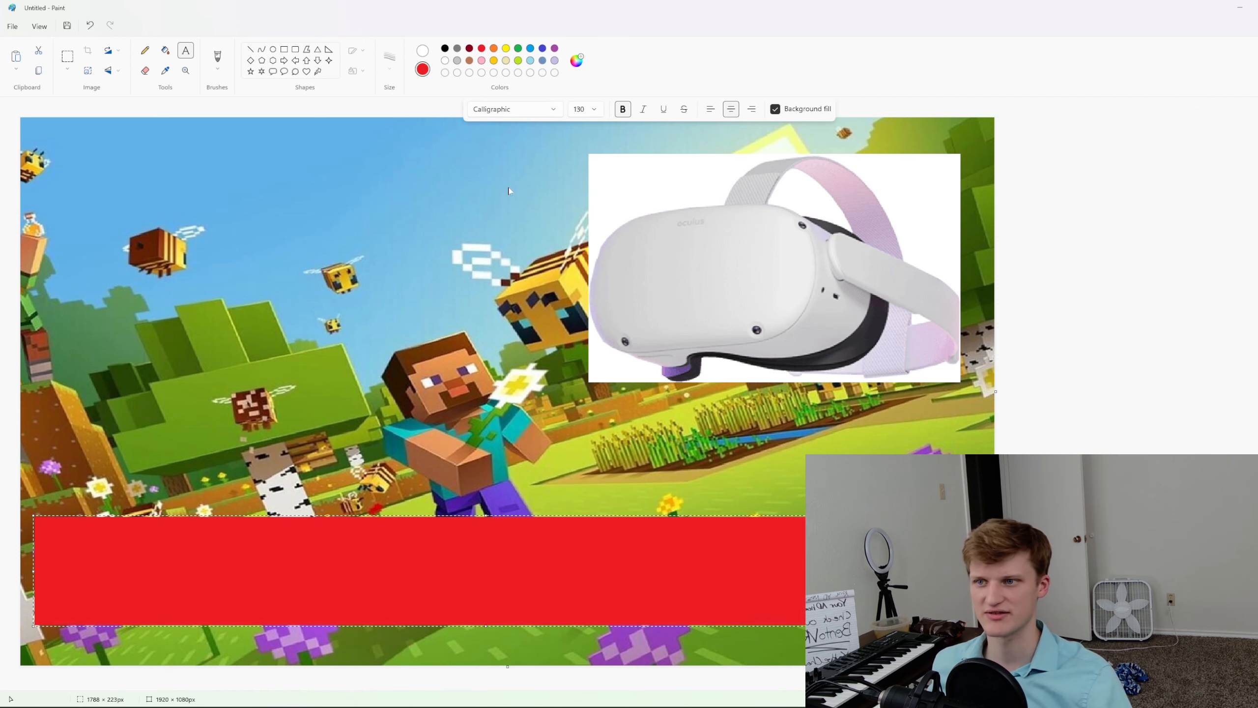
click(519, 111)
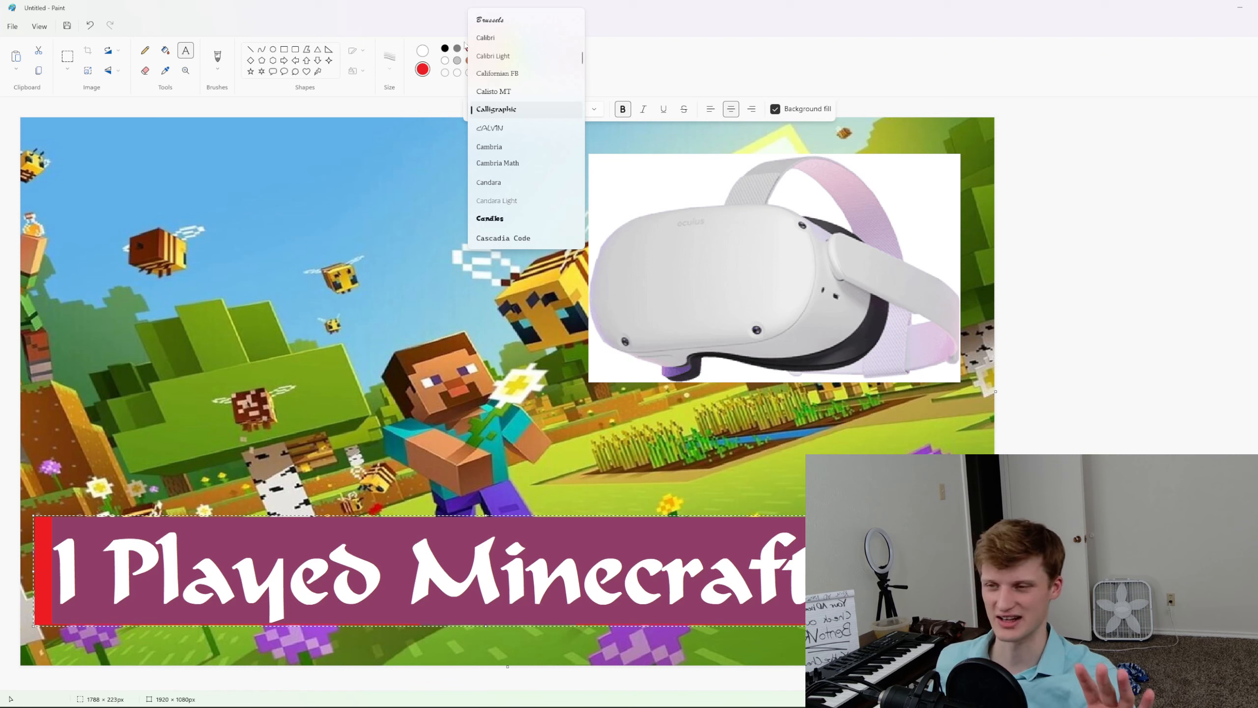
click(488, 38)
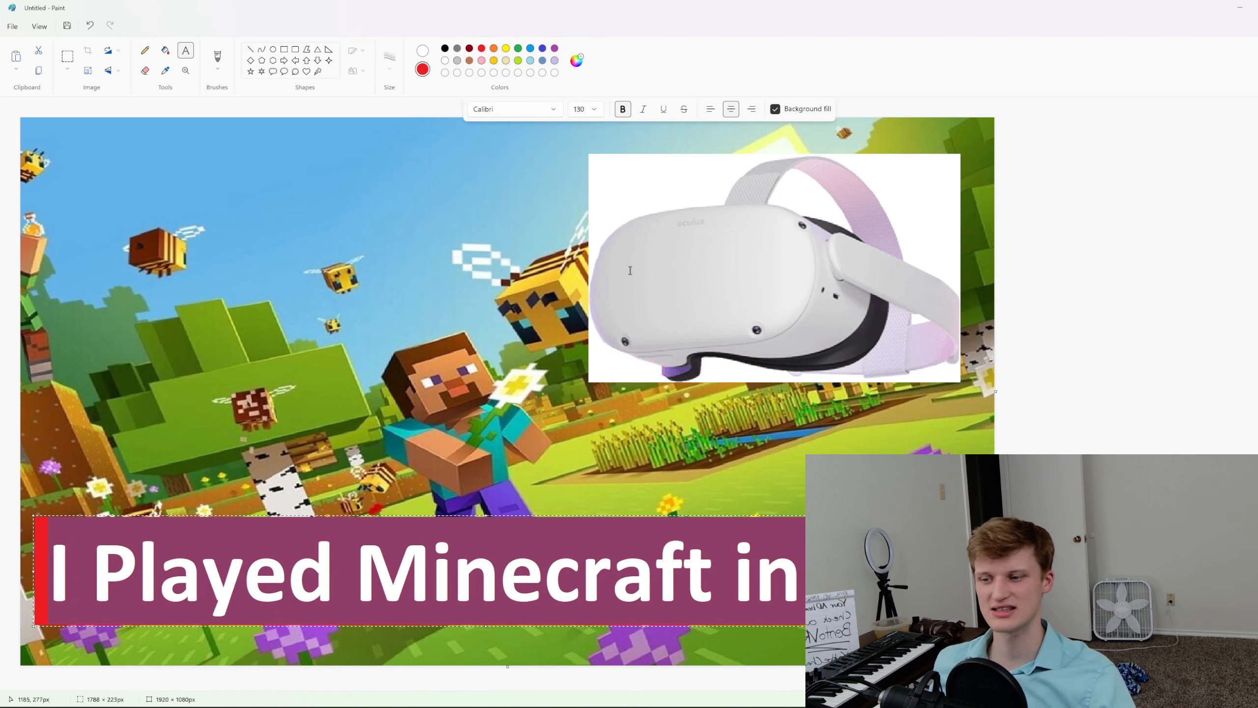
Try the Cambria, Cascadia Code, Candara and Britannic Bold fonts on the title and return it to Calibri
click(502, 112)
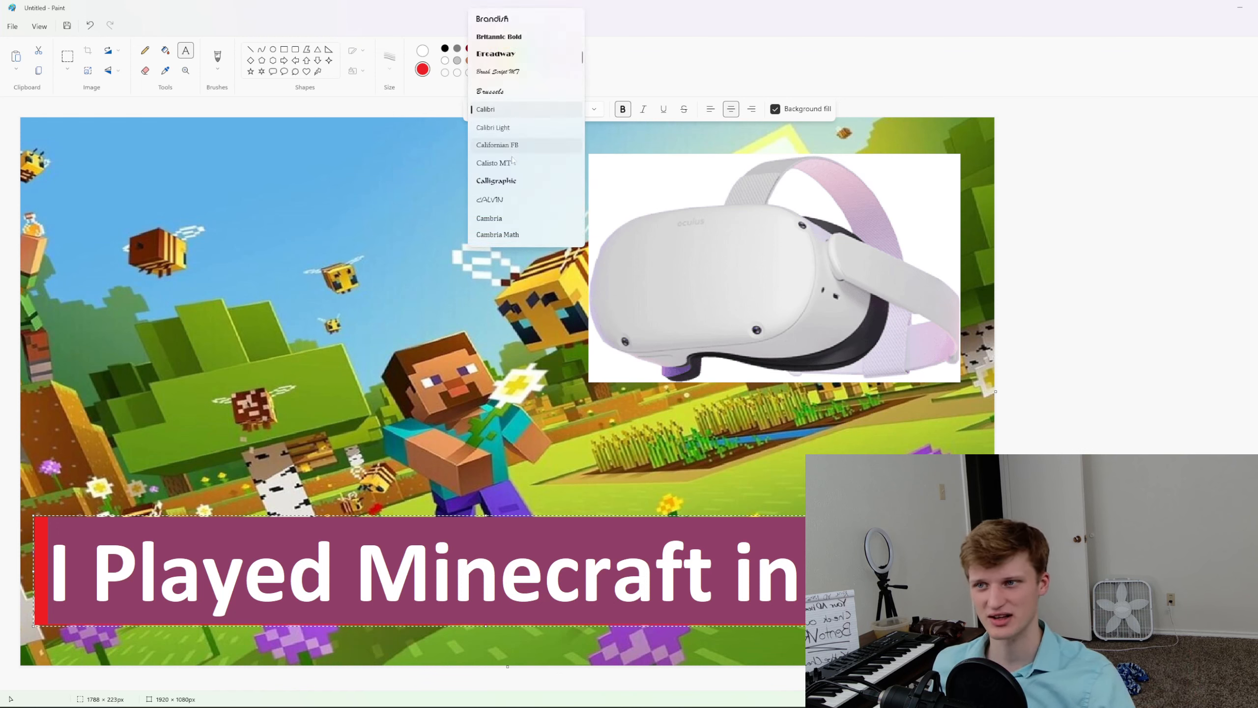
click(516, 218)
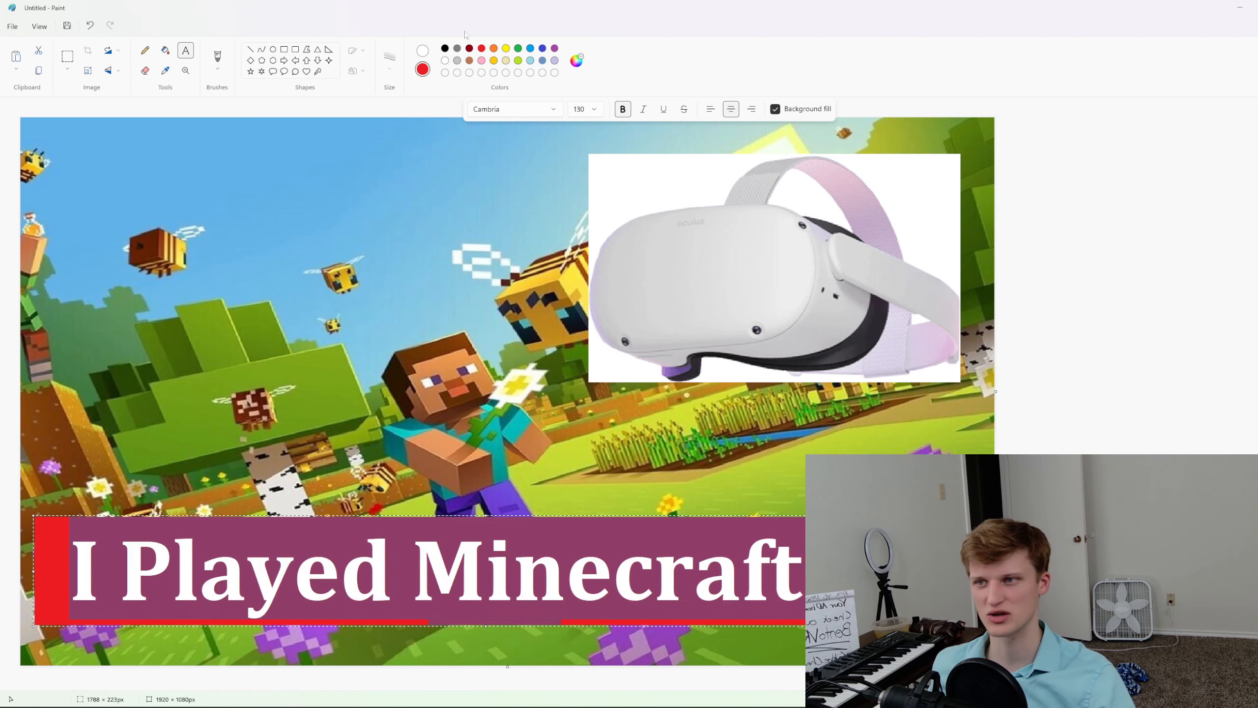
click(496, 109)
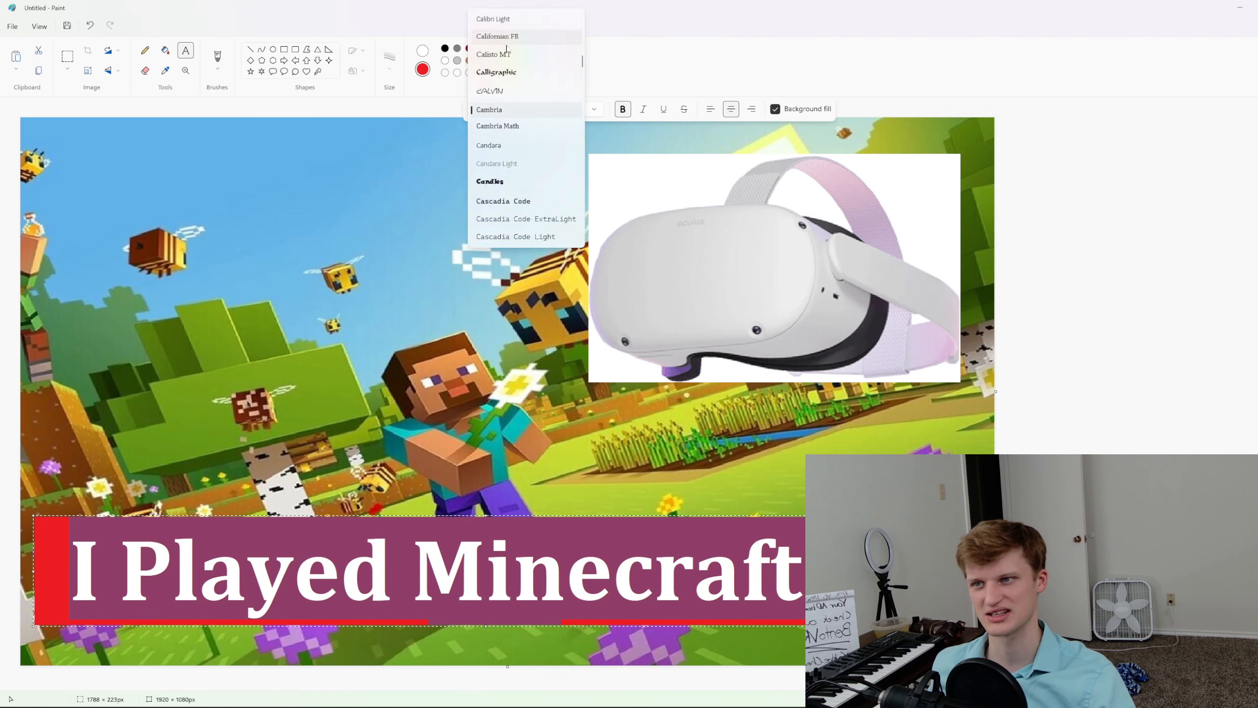
click(523, 202)
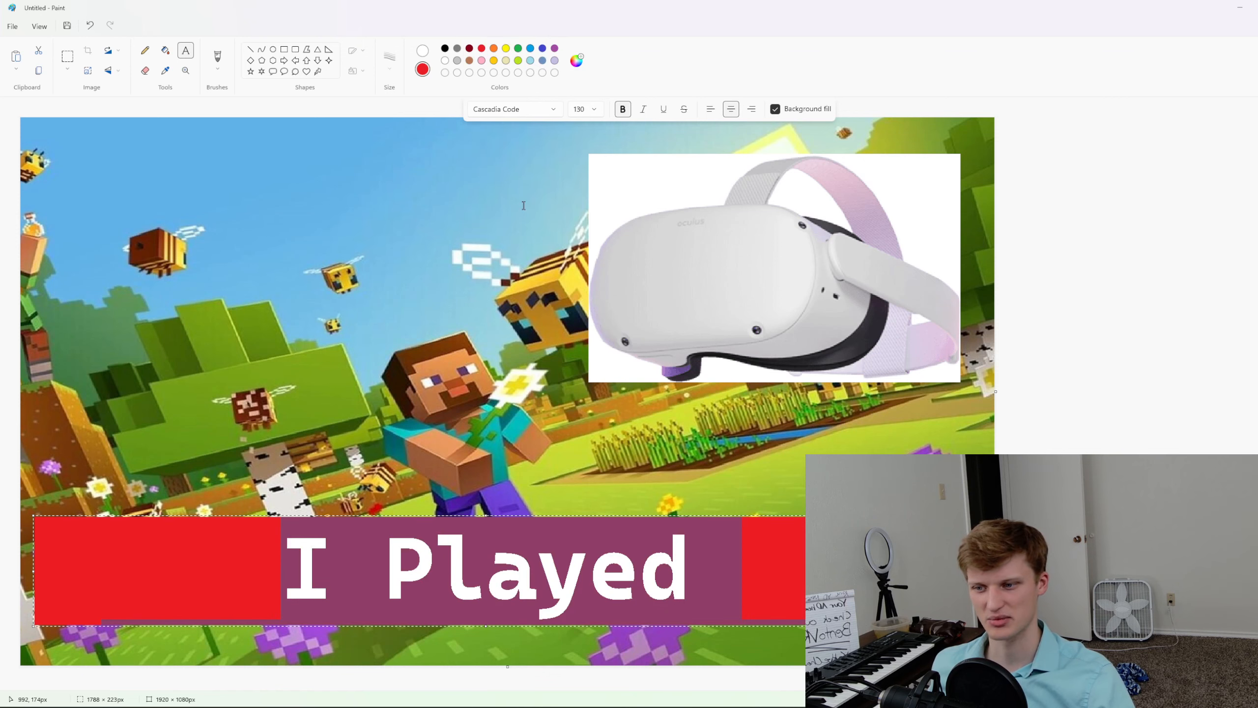
click(489, 113)
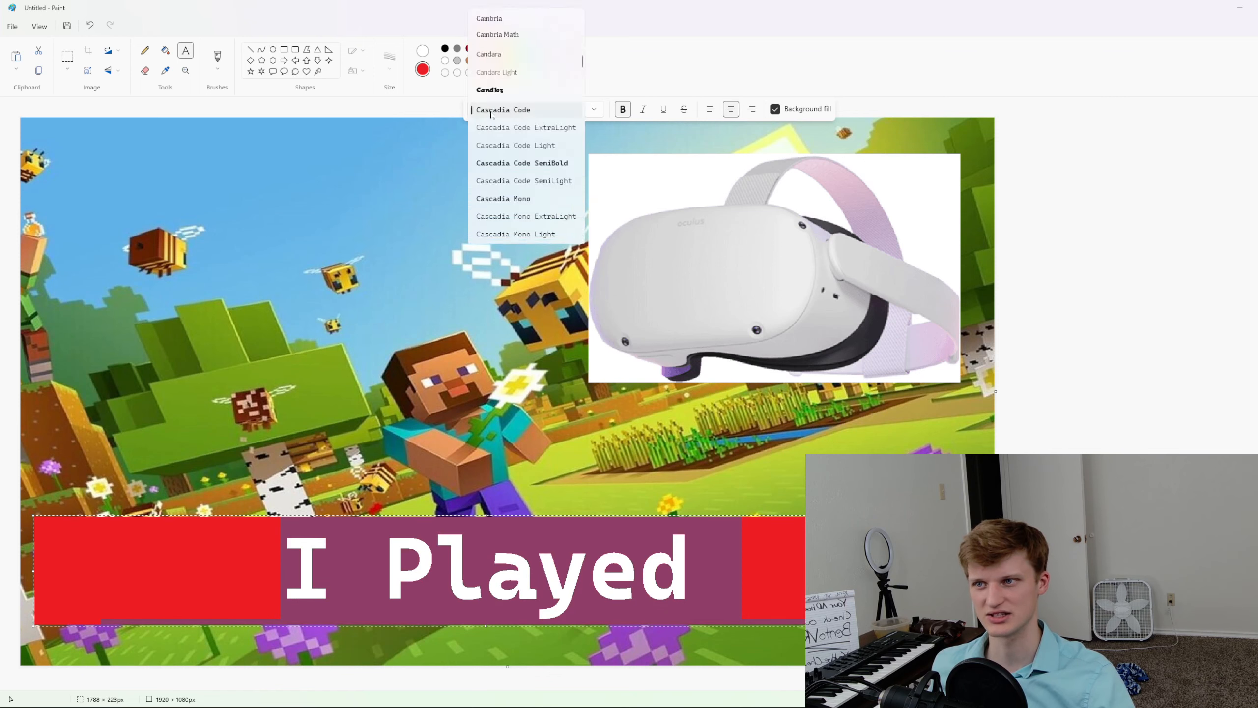
click(500, 59)
click(496, 109)
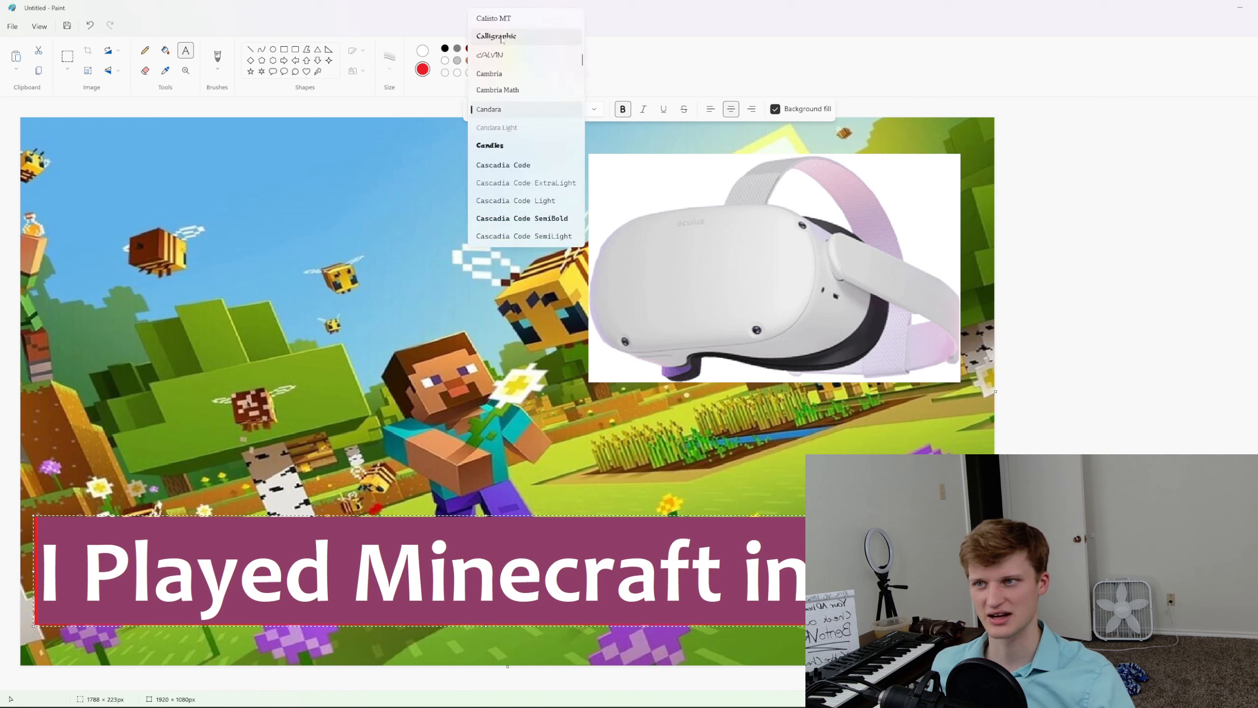
scroll(522, 142, up, 2)
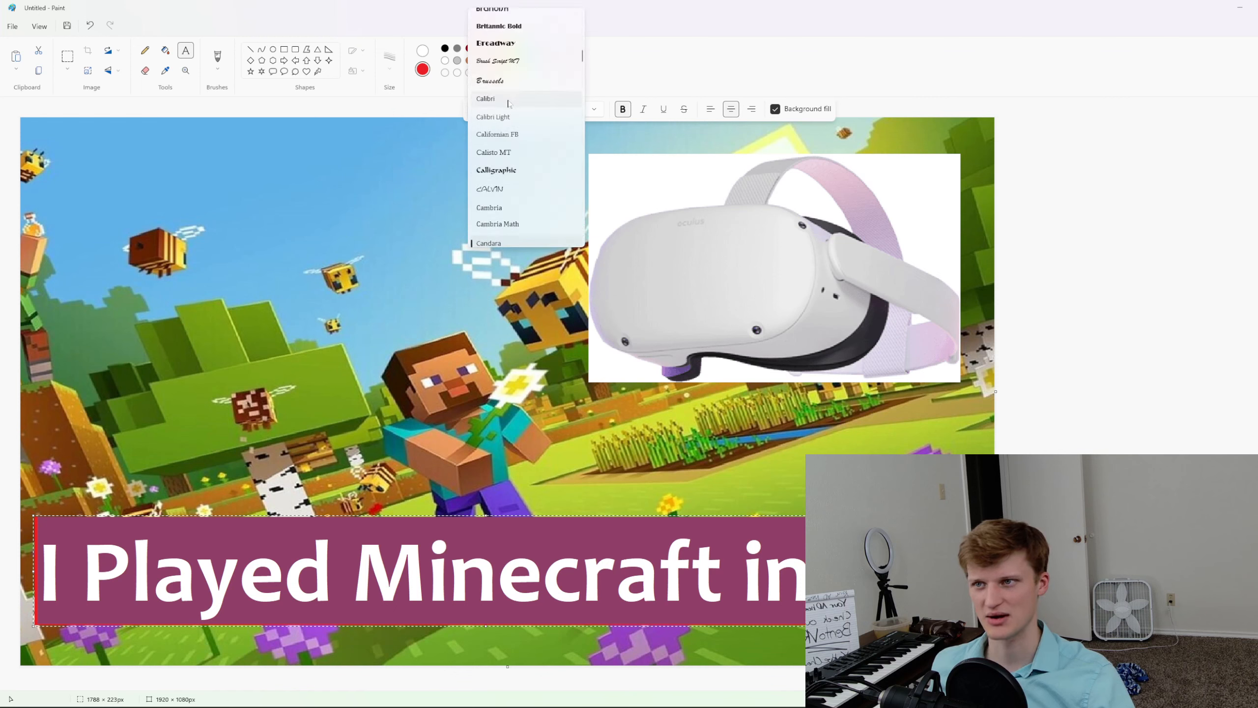
click(517, 26)
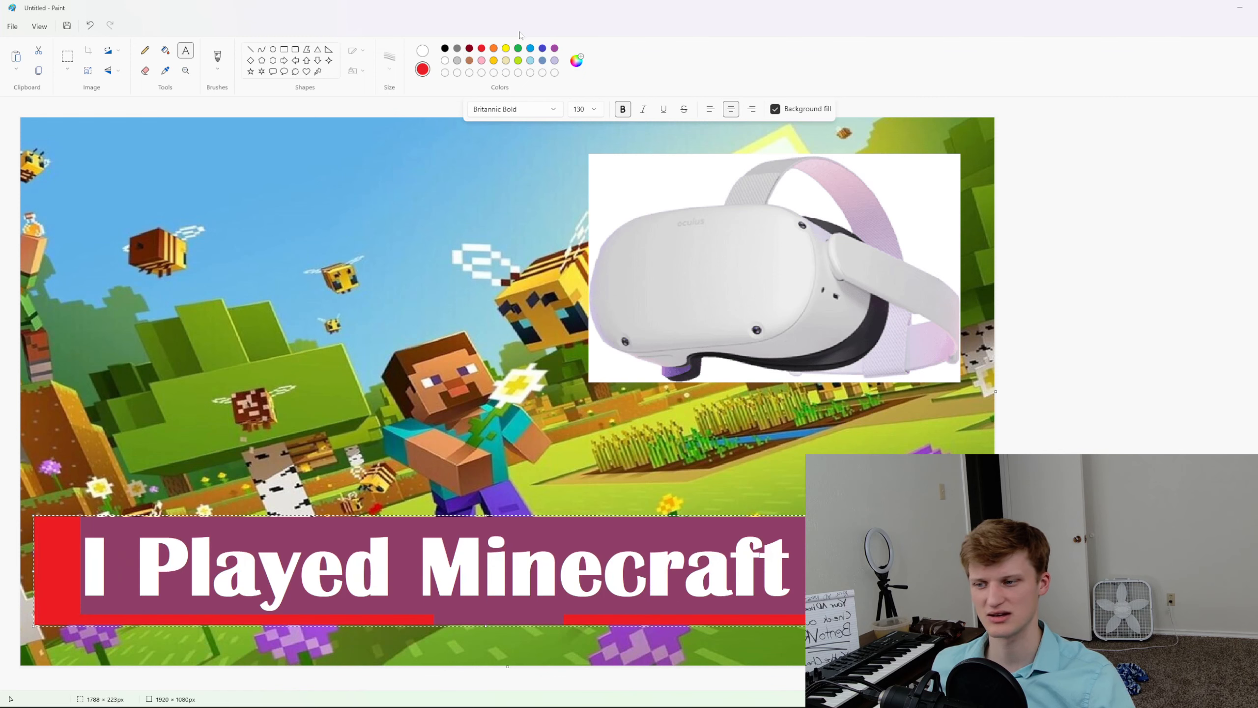
click(504, 109)
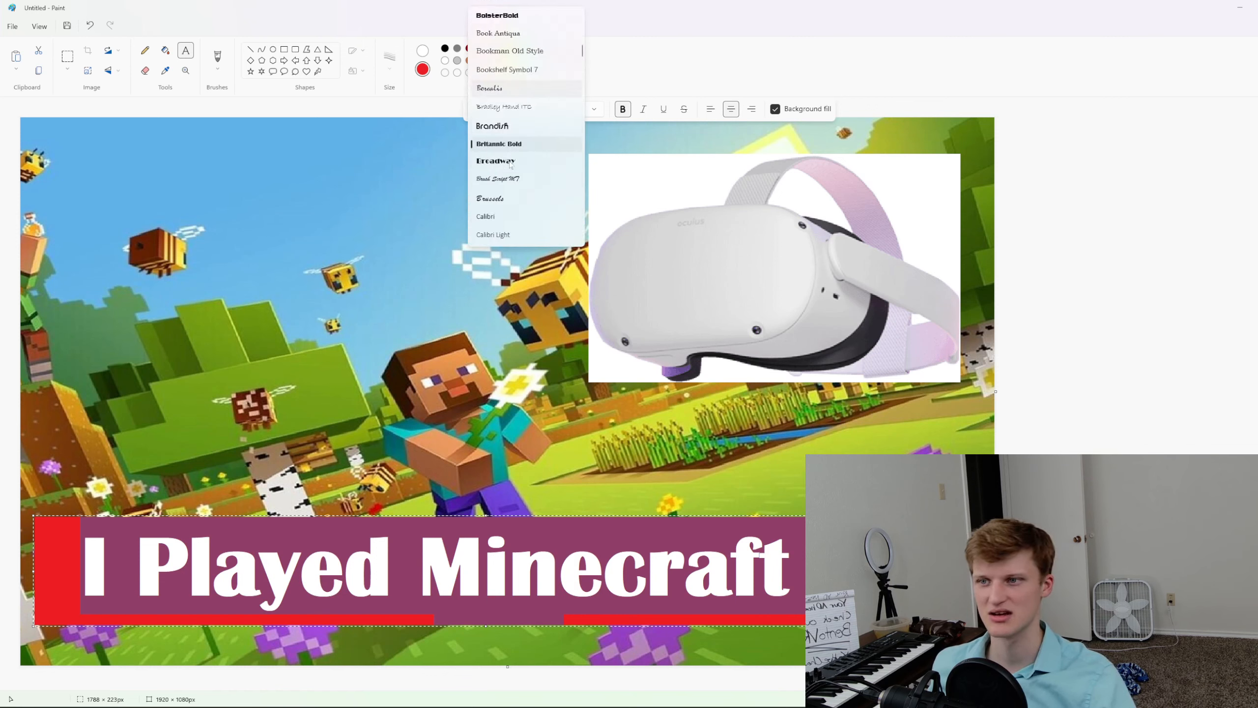
scroll(510, 165, down, 1)
click(501, 184)
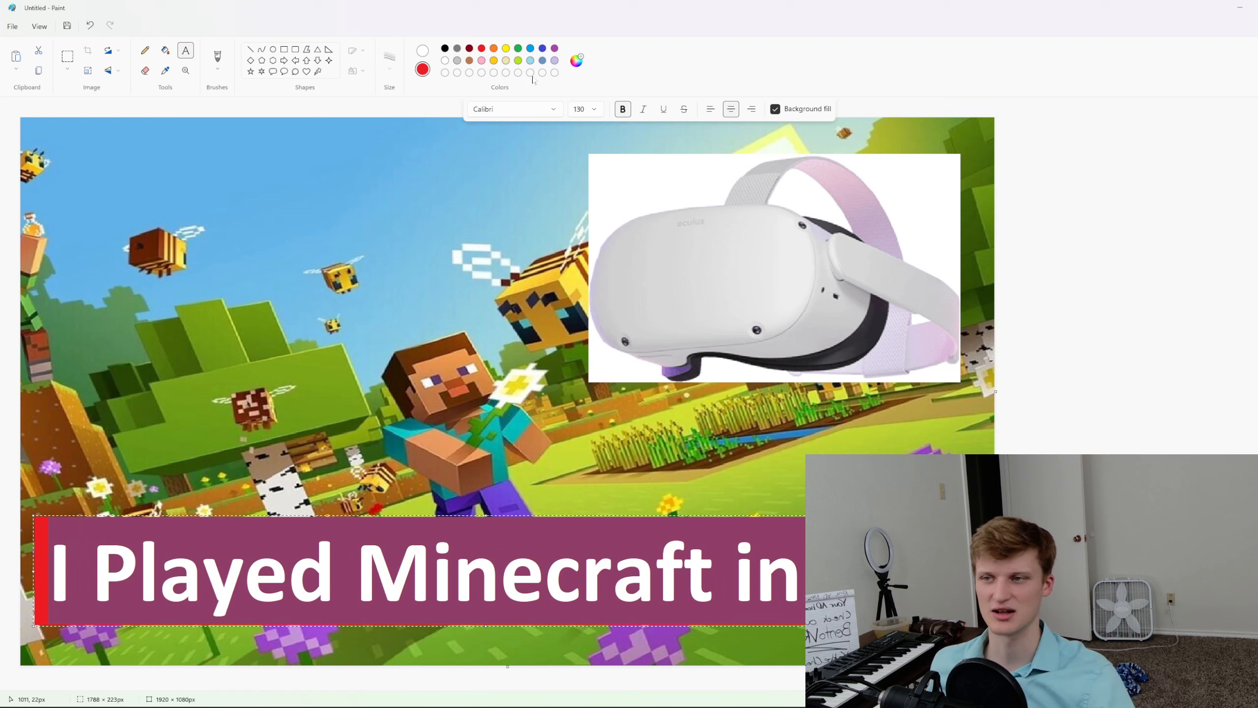
Nudge the red title box slightly up and to the left on the picture
drag(800, 570, 248, 580)
click(454, 570)
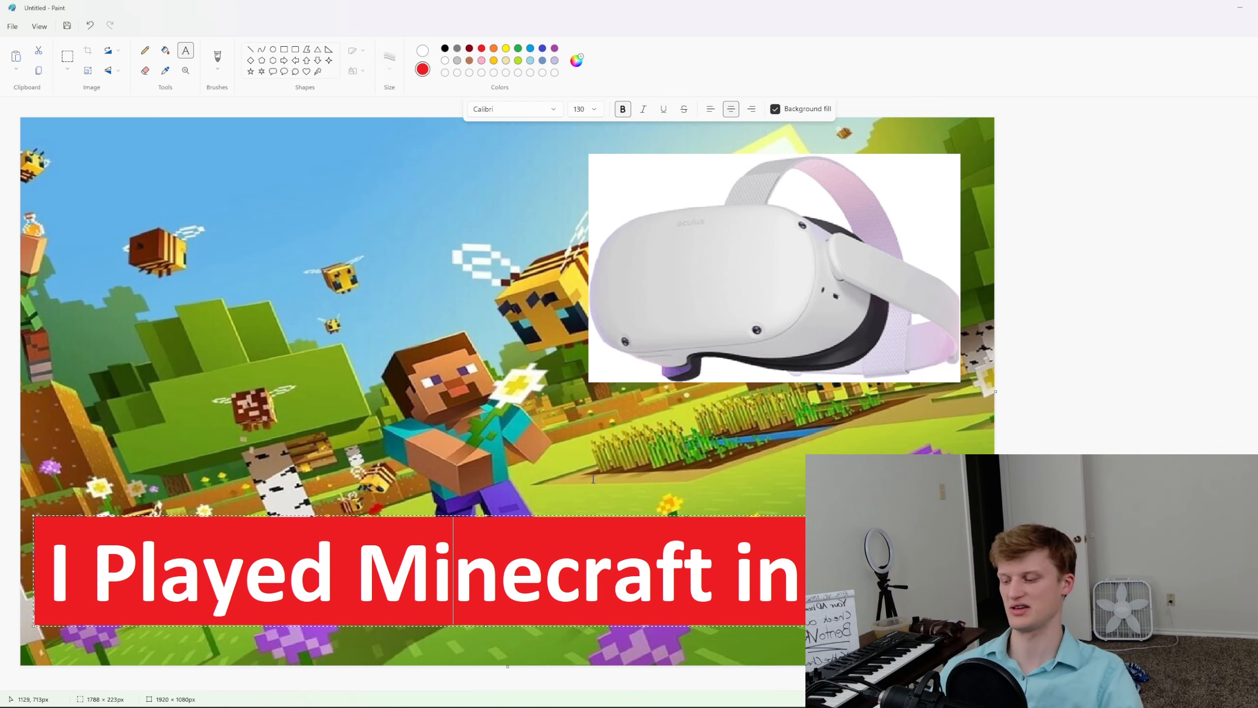
scroll(592, 479, down, 5)
scroll(579, 473, up, 8)
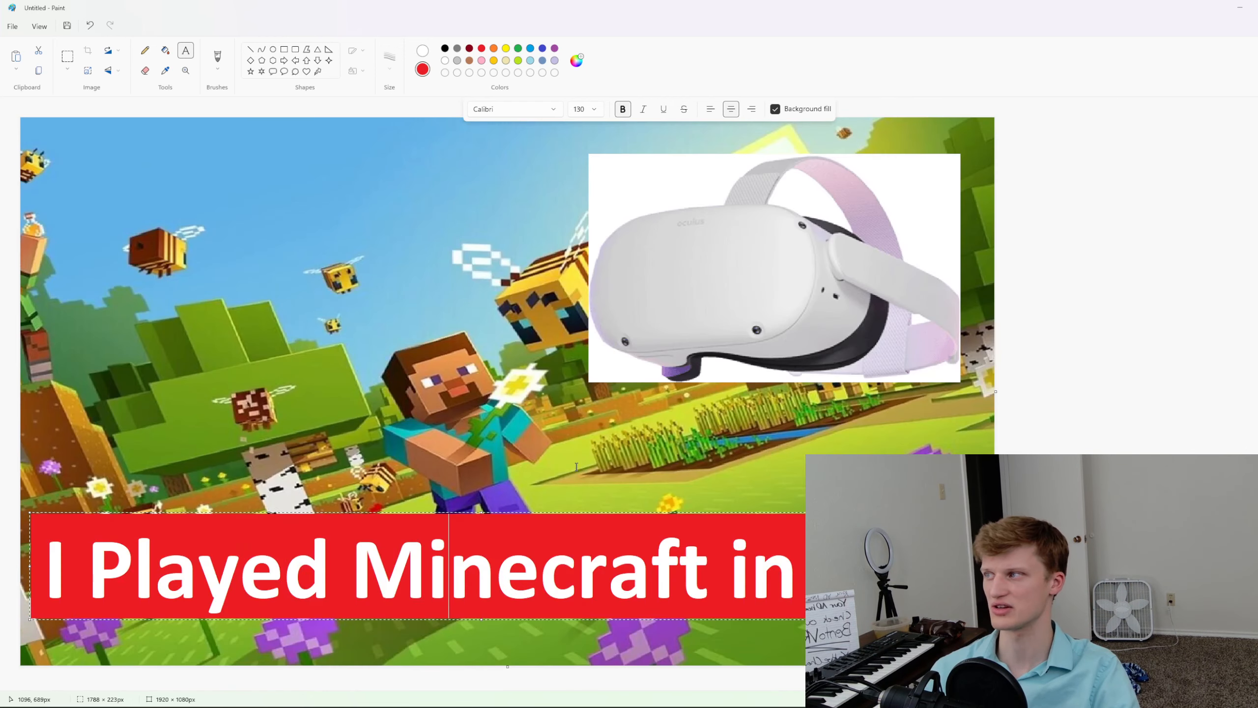
scroll(578, 478, down, 4)
scroll(578, 479, up, 3)
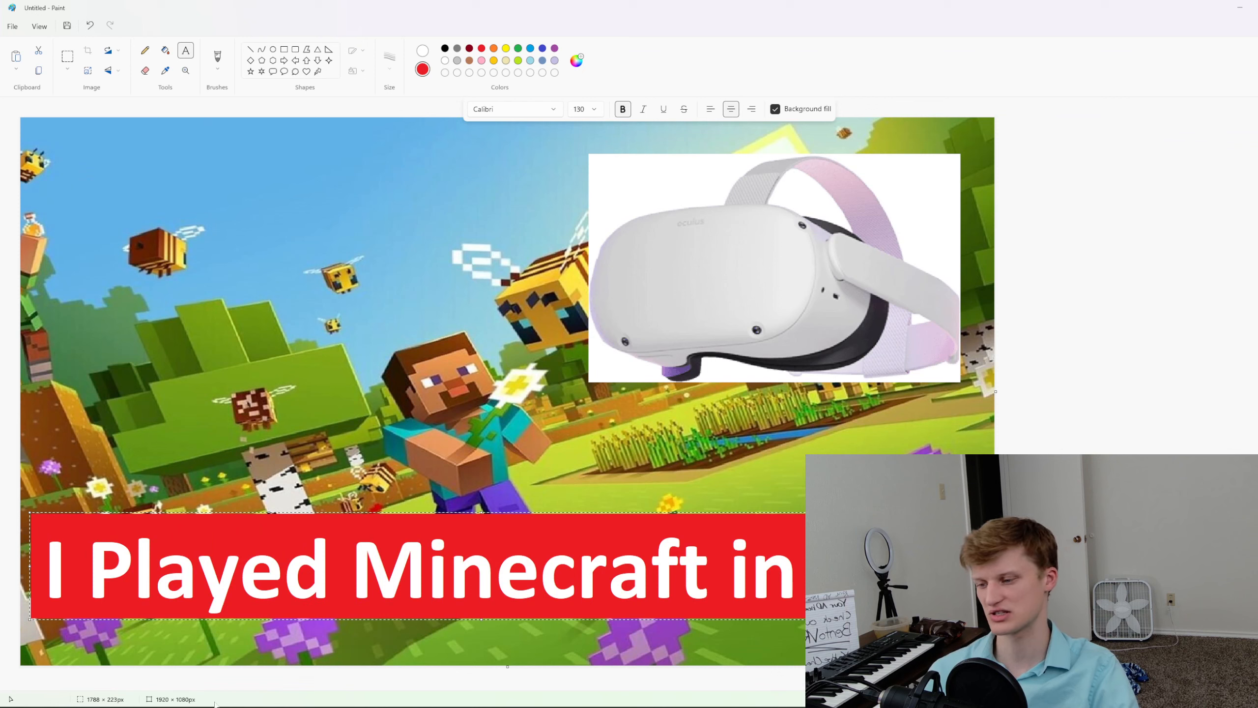
Switch to File Explorer, try to bring Omega Eye.png from the emojis folder into the picture, and cancel the save prompt
key(alt+Tab)
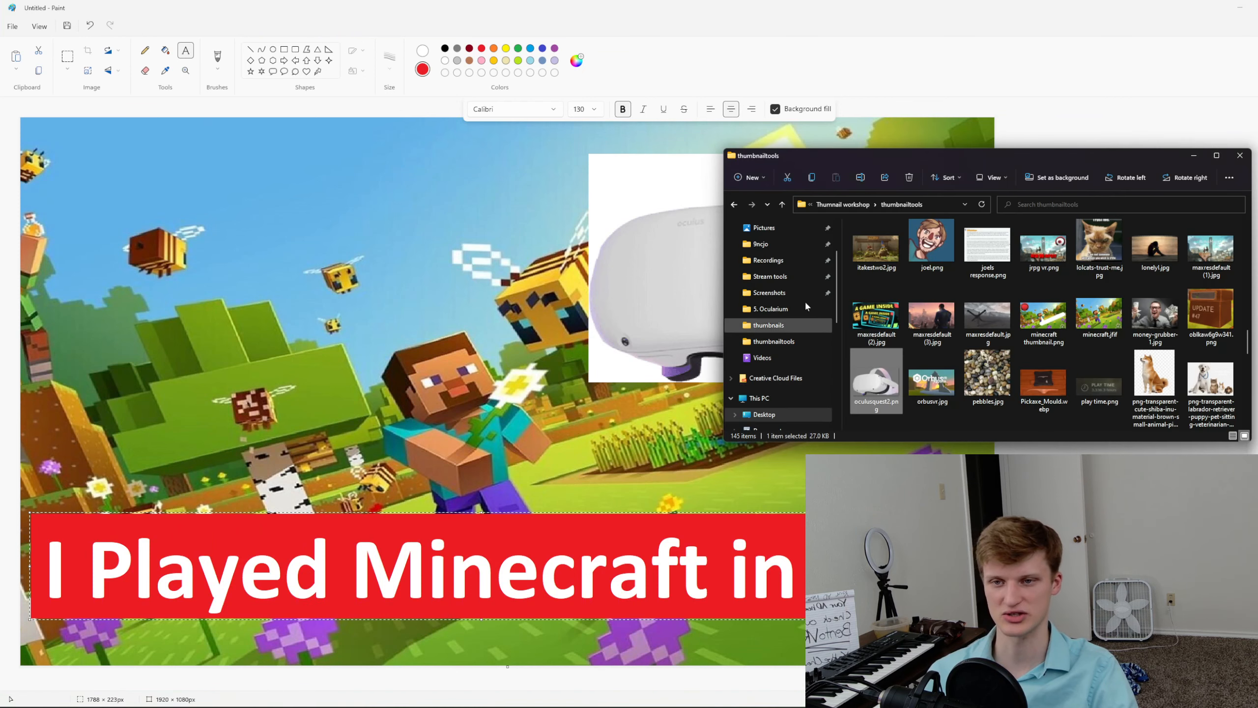
click(852, 205)
double_click(875, 287)
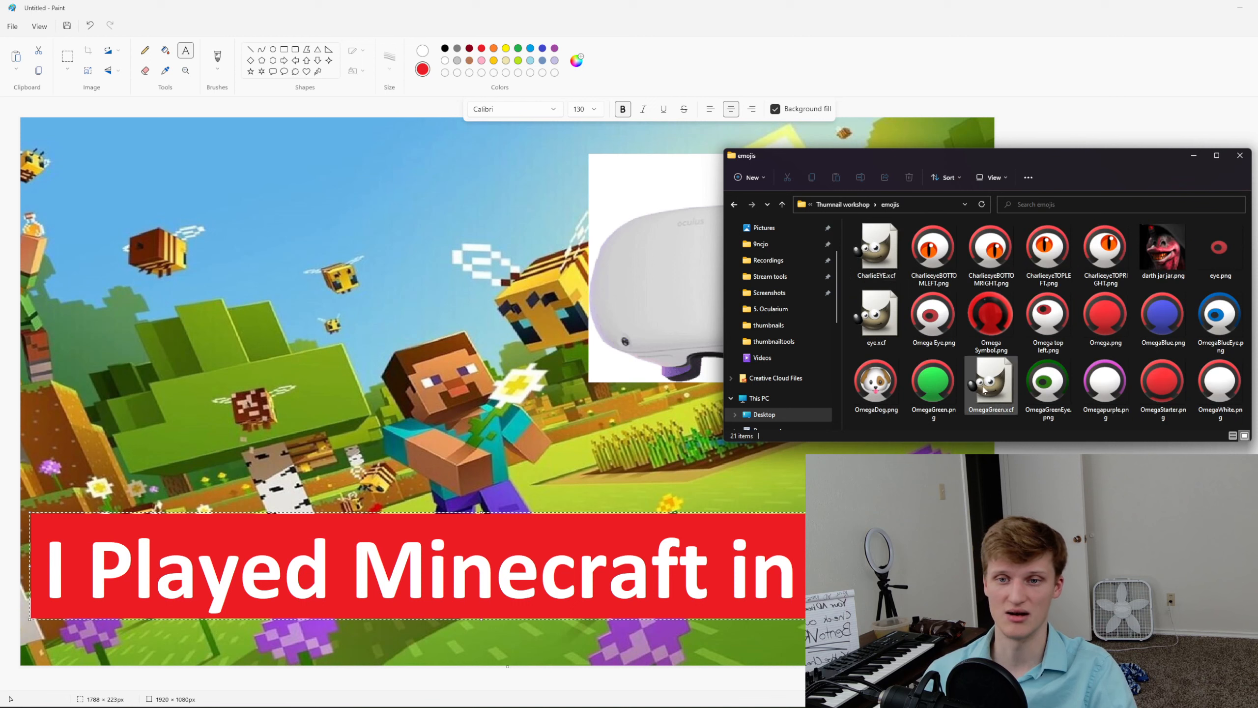
click(934, 319)
click(1070, 330)
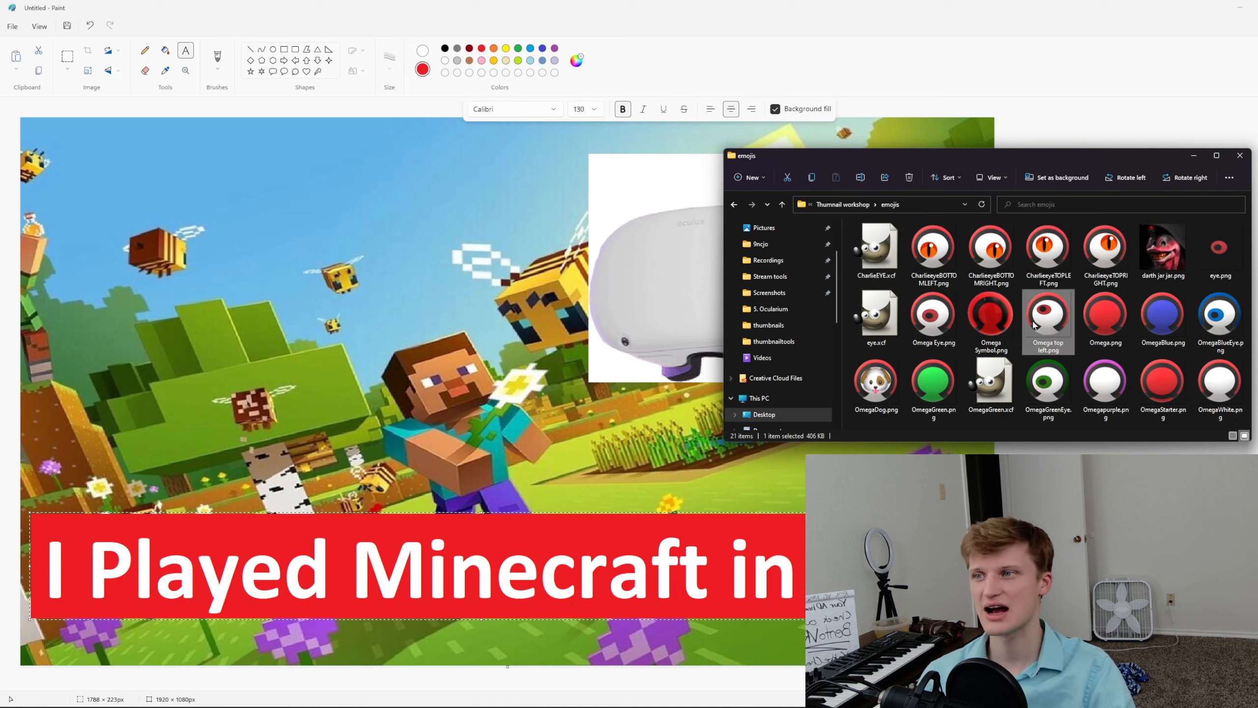
click(936, 338)
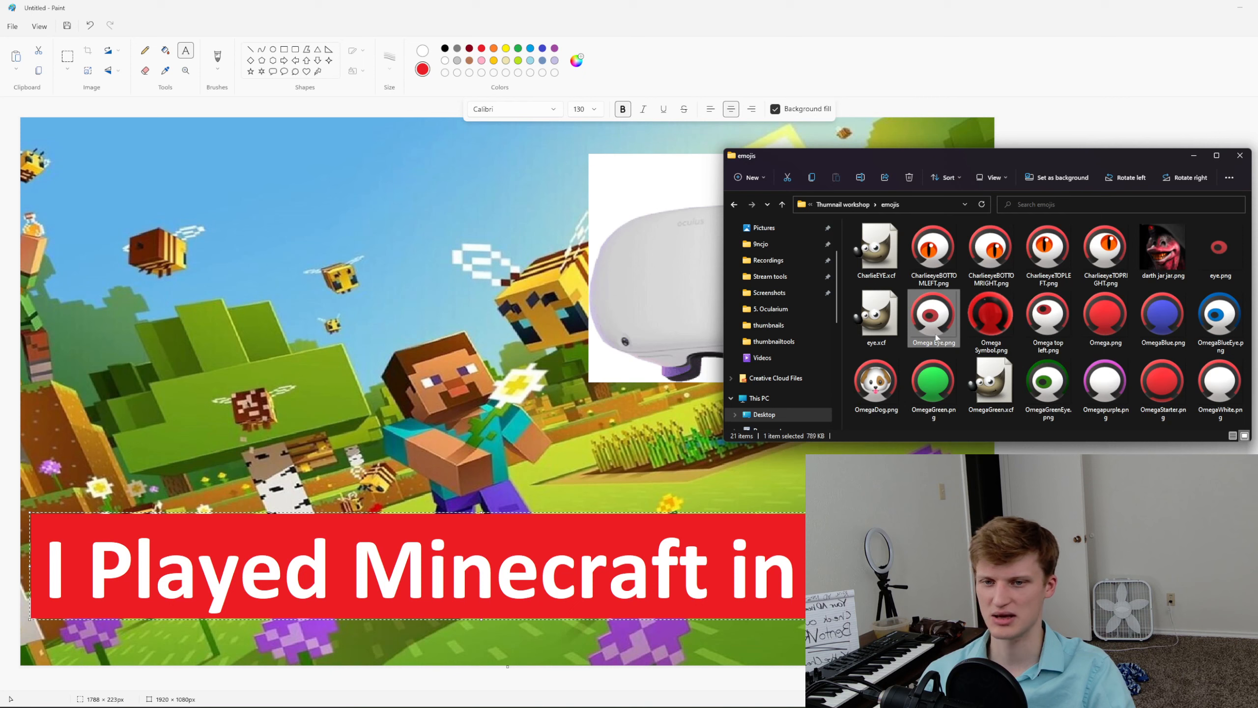
drag(935, 337, 479, 404)
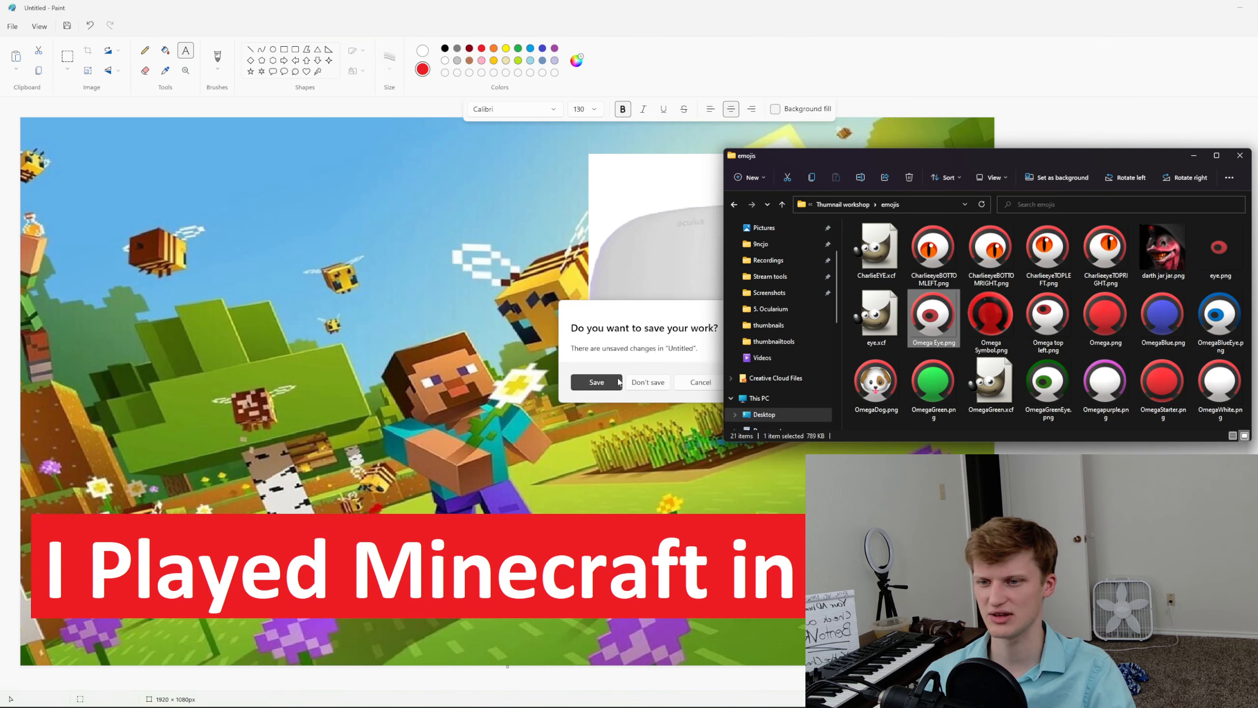
click(698, 385)
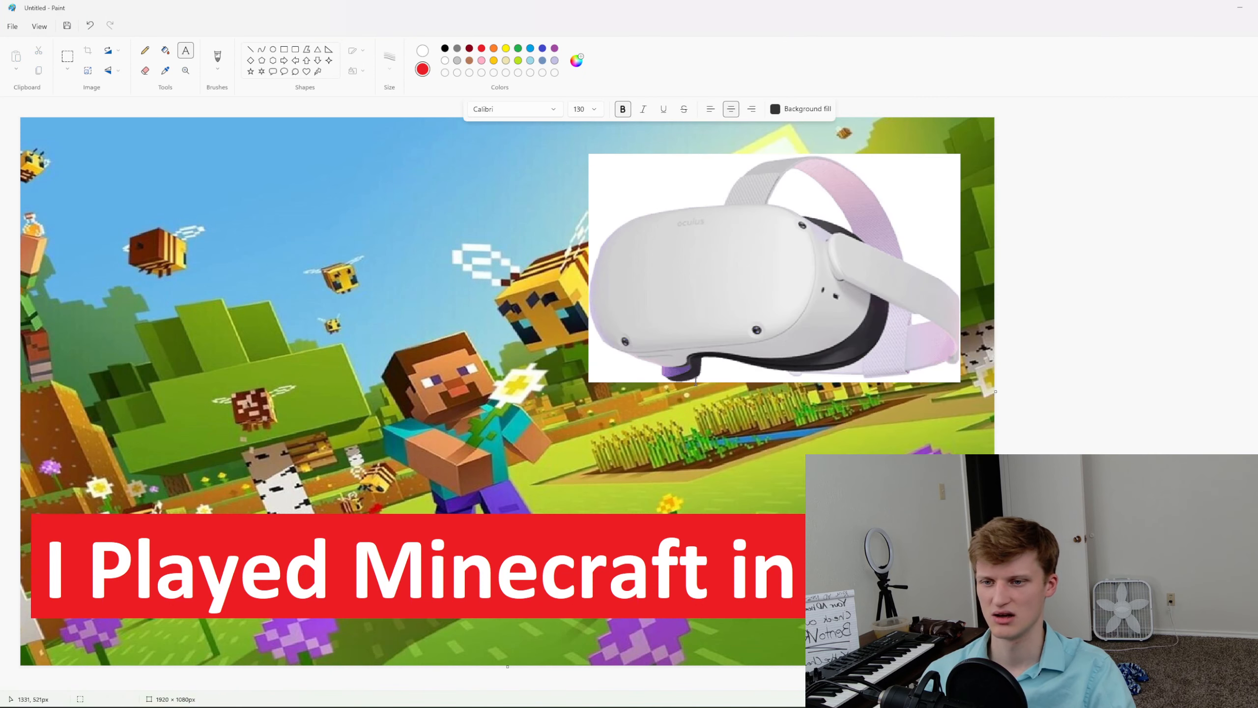
Import Omega Eye.png from the emojis folder in Thumnail workshop into the picture
click(16, 70)
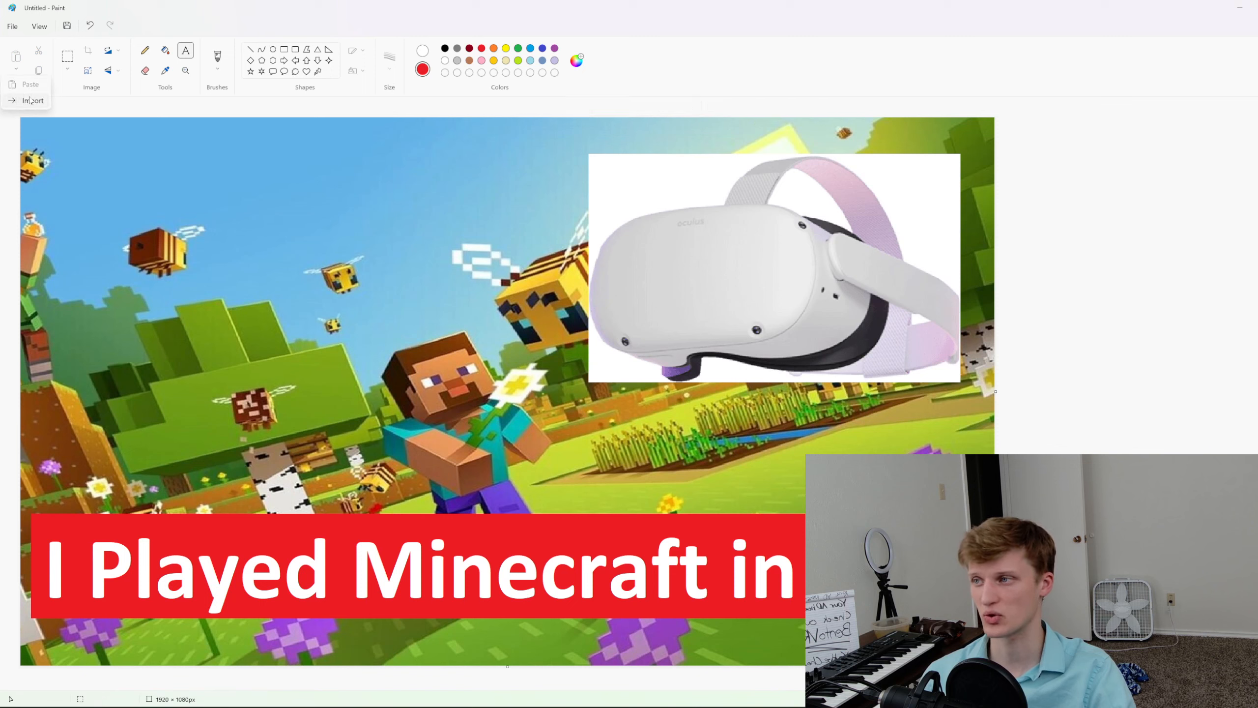
click(30, 101)
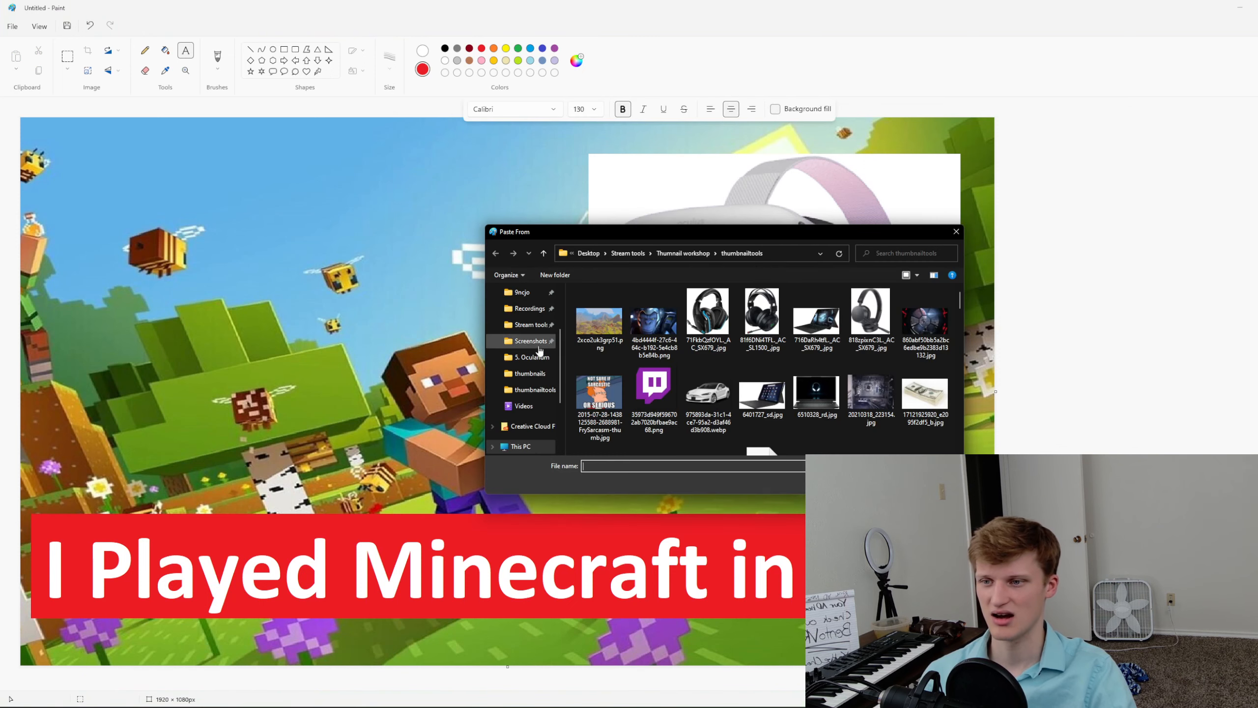
click(530, 374)
click(716, 254)
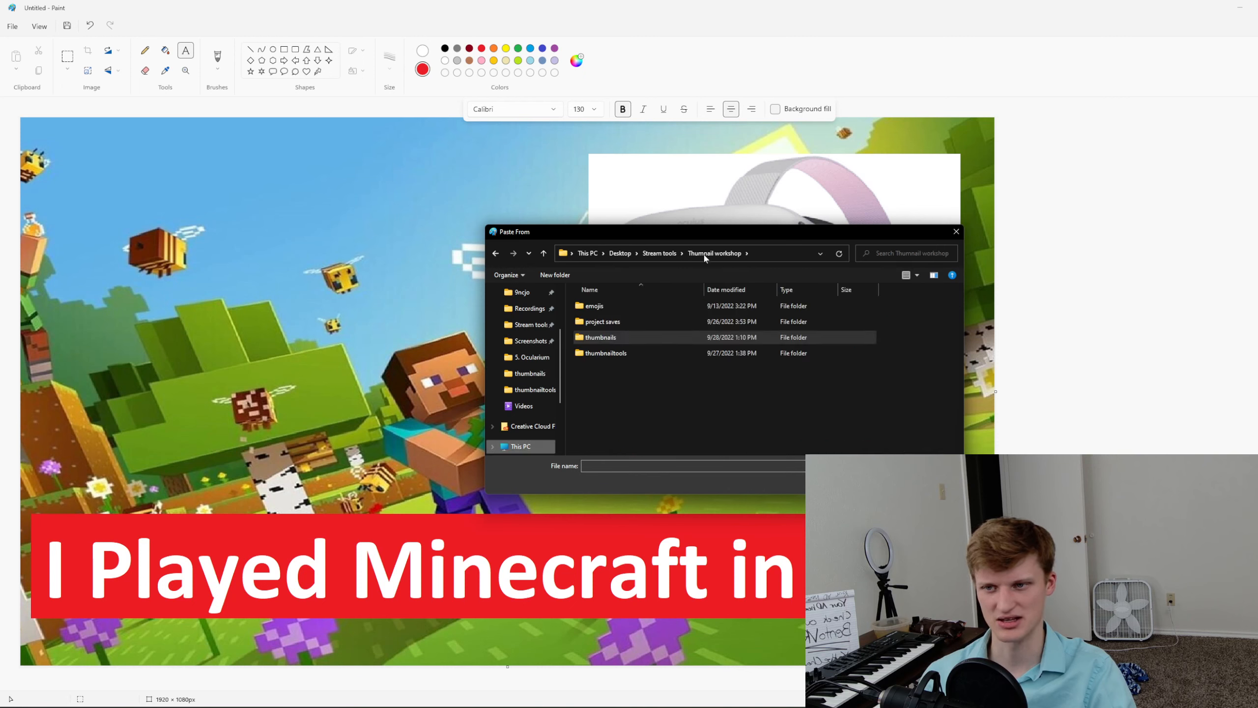
double_click(595, 312)
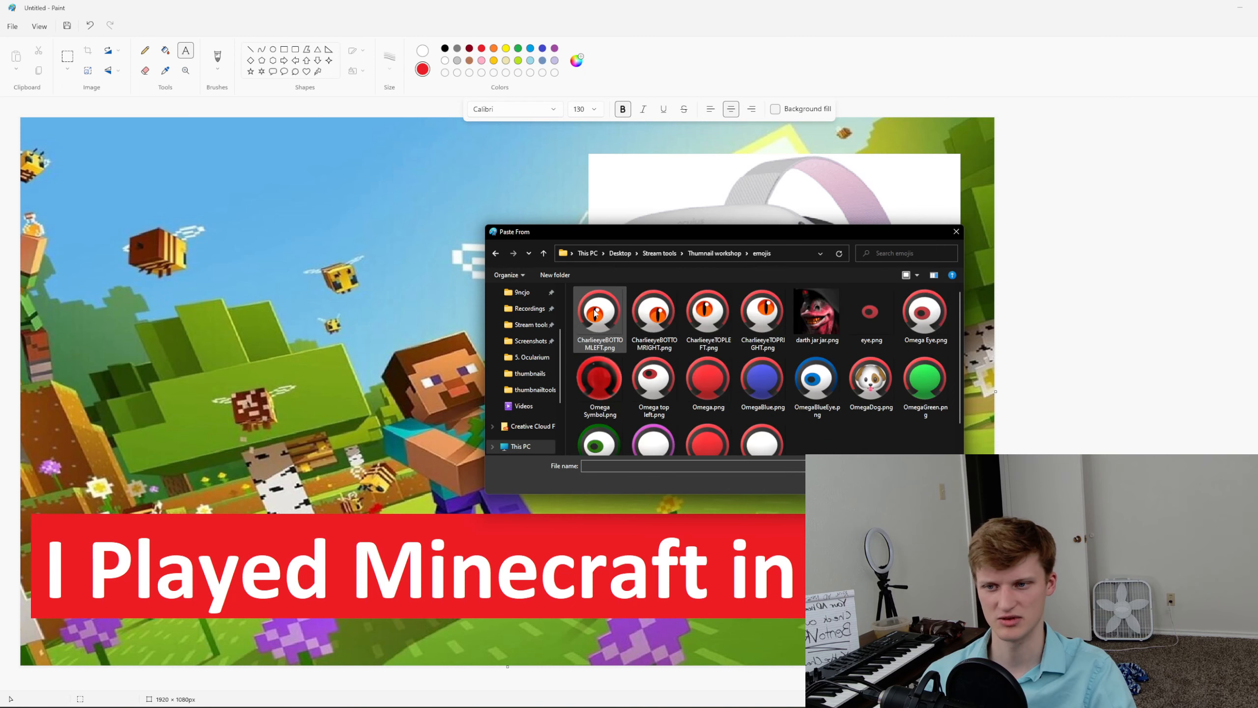
scroll(674, 397, down, 1)
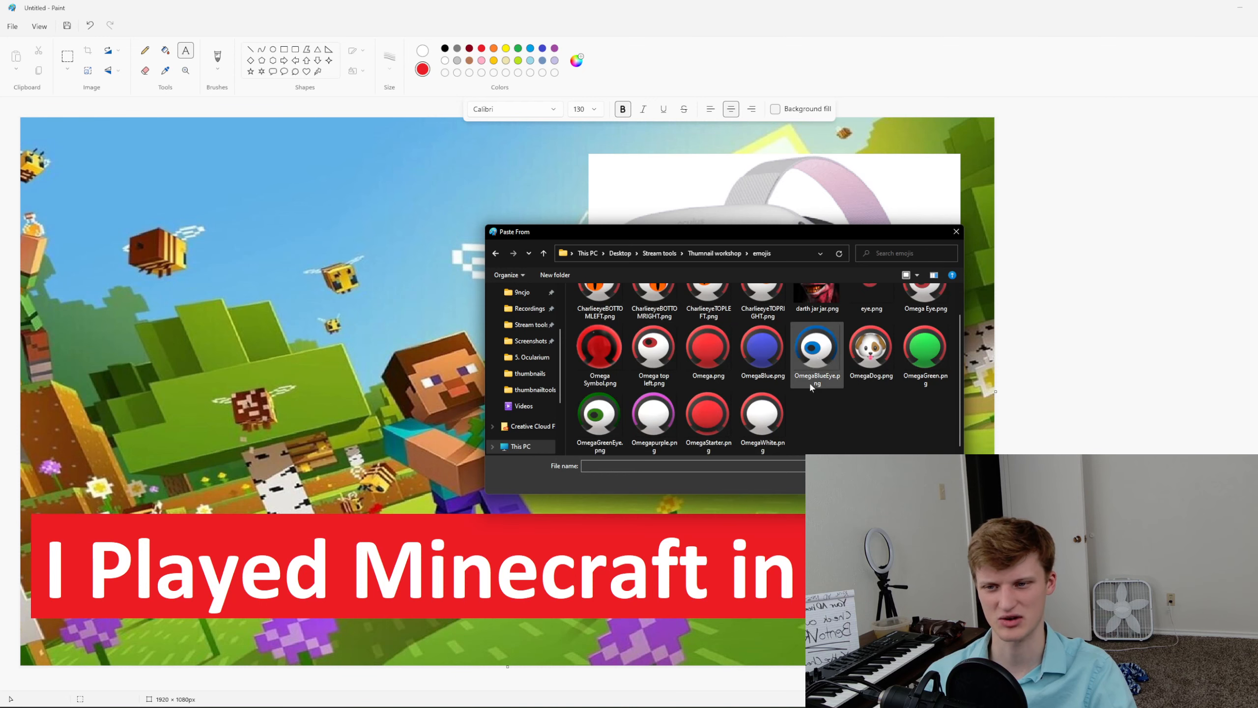
scroll(811, 387, up, 1)
double_click(917, 322)
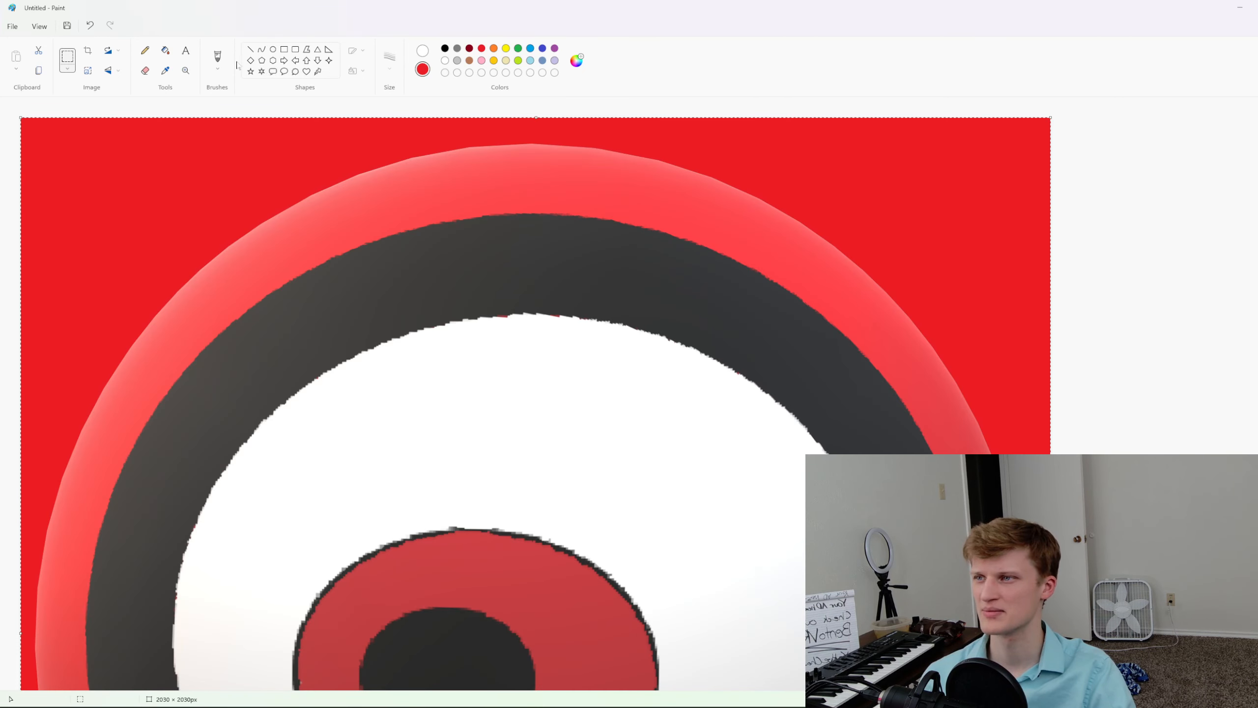
Shrink the imported eye logo to a small square and place it in the upper-left part of the Minecraft picture
drag(253, 288, 298, 335)
drag(213, 268, 569, 540)
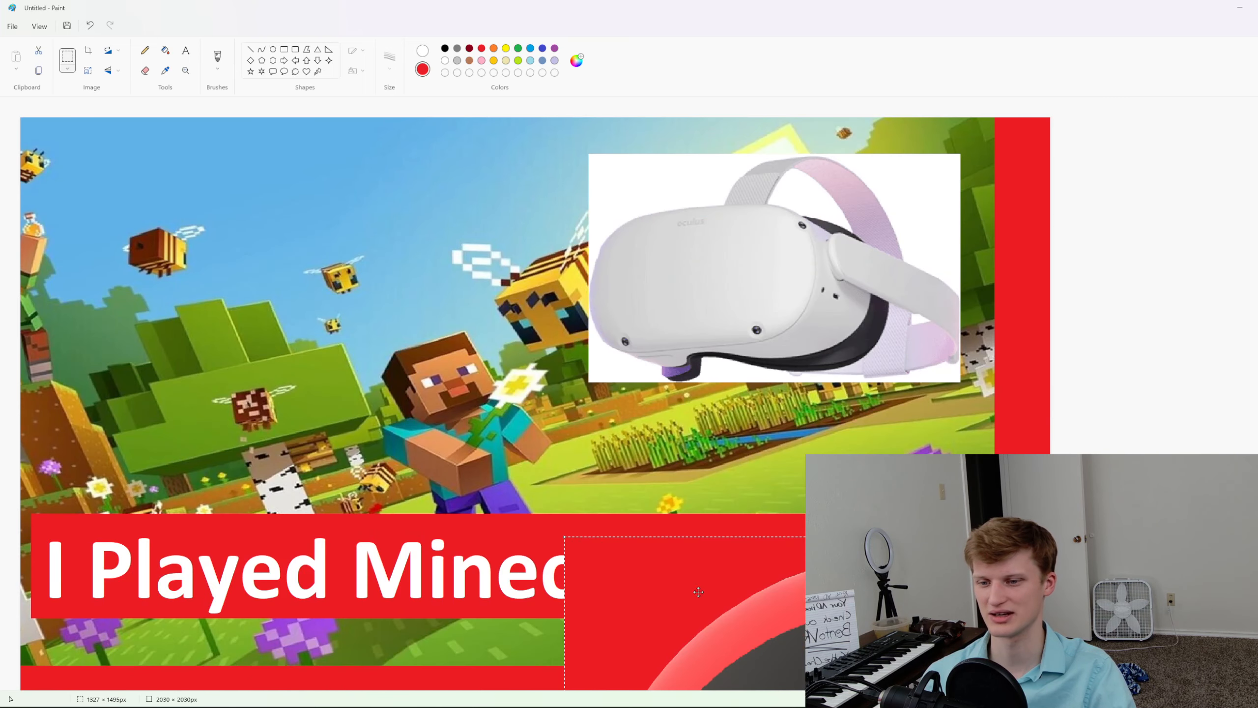
drag(697, 618, 272, 201)
drag(138, 119, 538, 444)
drag(600, 522, 129, 336)
drag(231, 453, 180, 287)
mouse_move(79, 171)
mouse_down()
mouse_move(106, 179)
mouse_move(68, 223)
mouse_up()
click(144, 69)
key(ctrl+z)
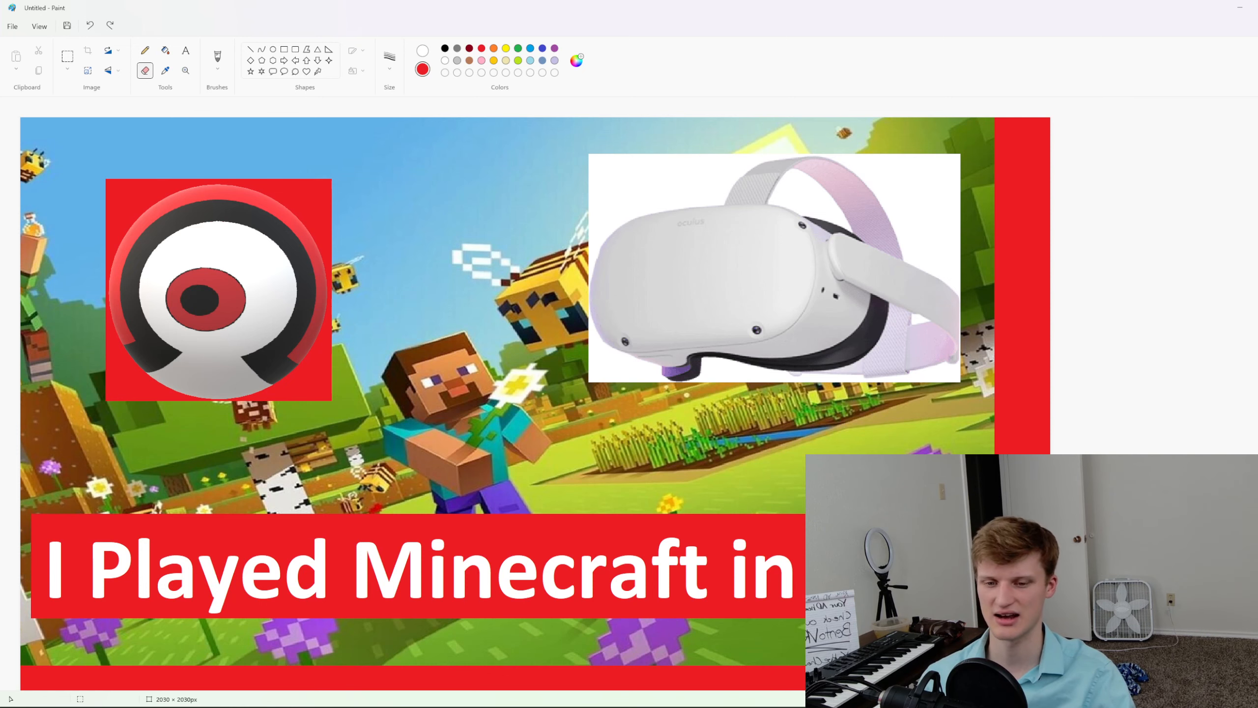
Shrink the canvas to about 1928 × 1082 px to cut off the surplus red area beside and below the Minecraft picture
scroll(535, 404, down, 2)
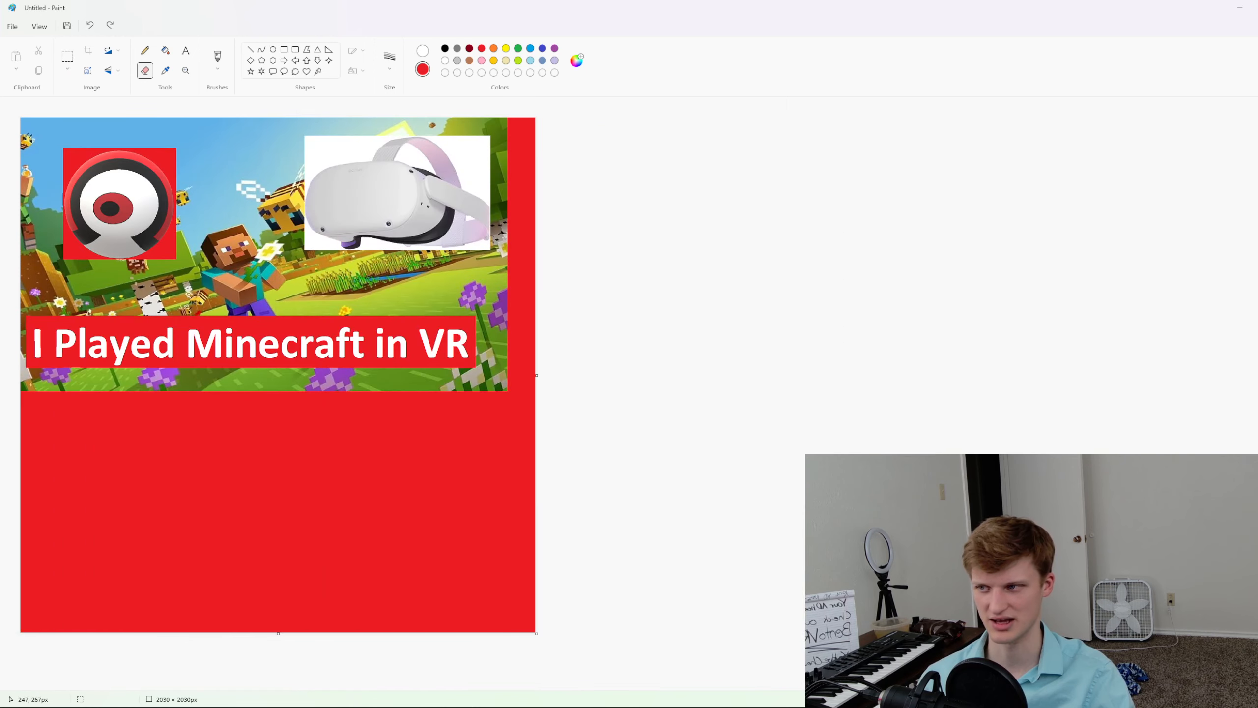
scroll(191, 205, up, 3)
scroll(259, 253, down, 1)
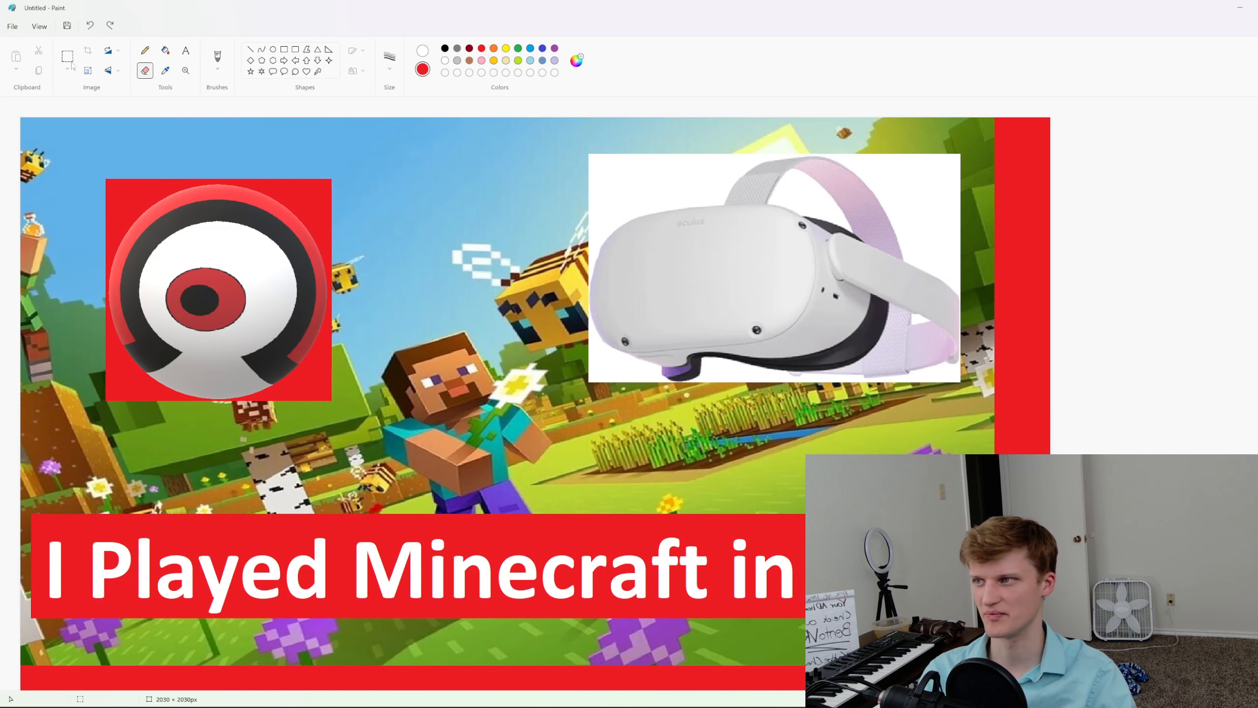
click(67, 56)
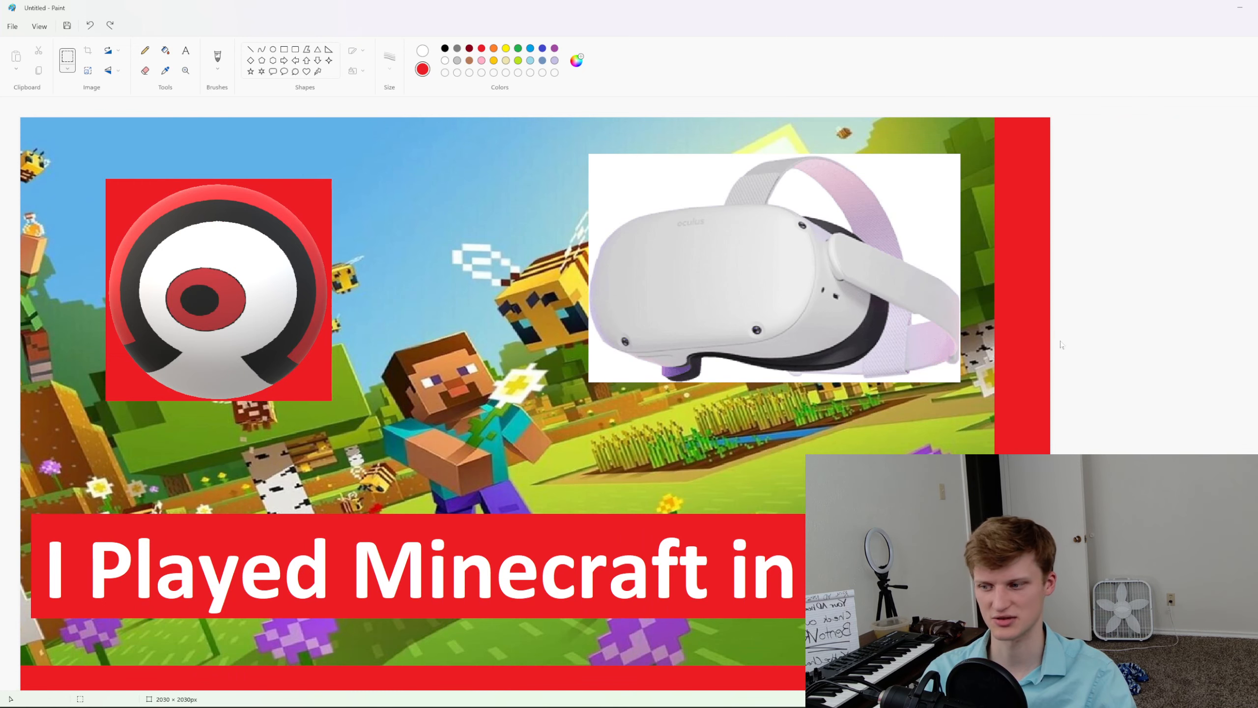
scroll(1073, 392, down, 1)
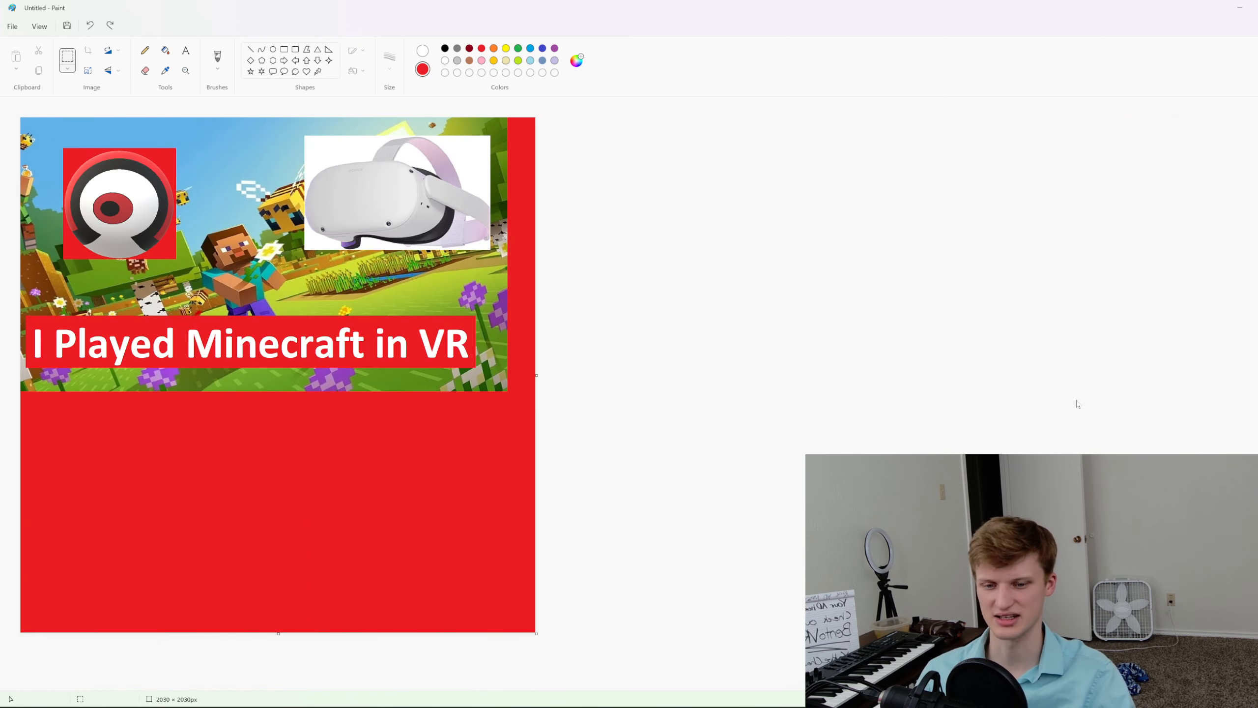
scroll(1072, 391, up, 1)
scroll(1045, 490, down, 1)
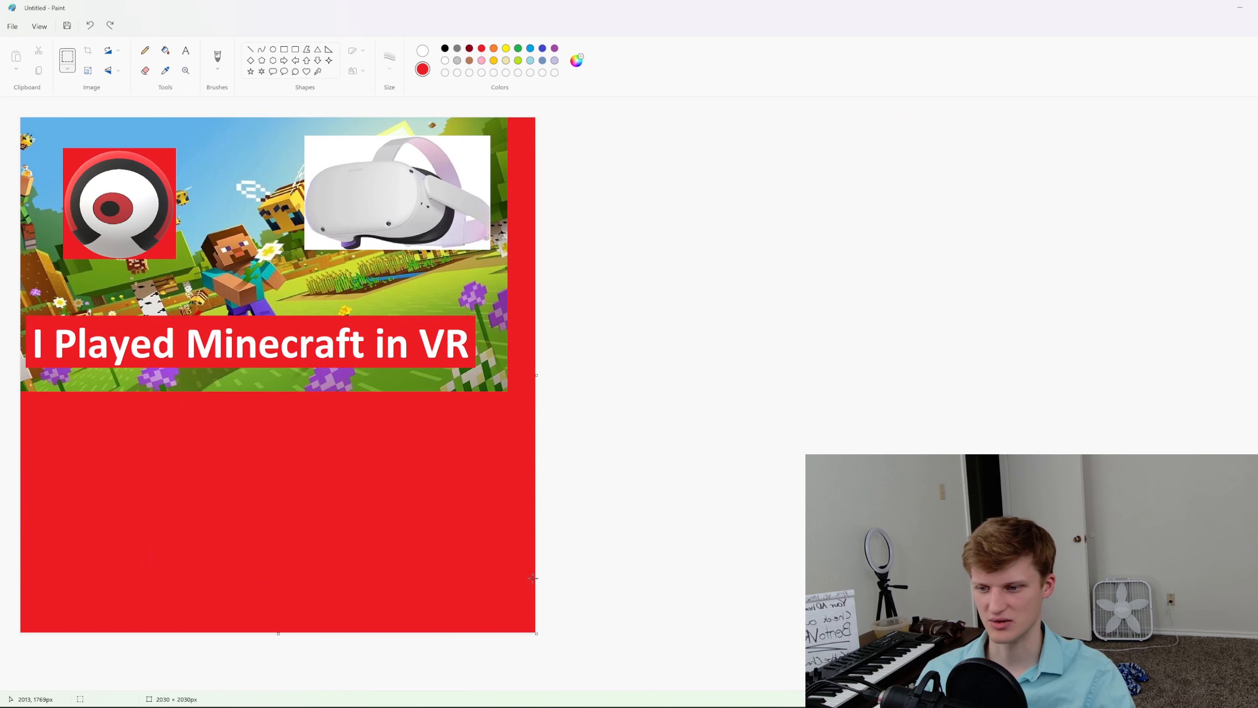
drag(536, 634, 510, 393)
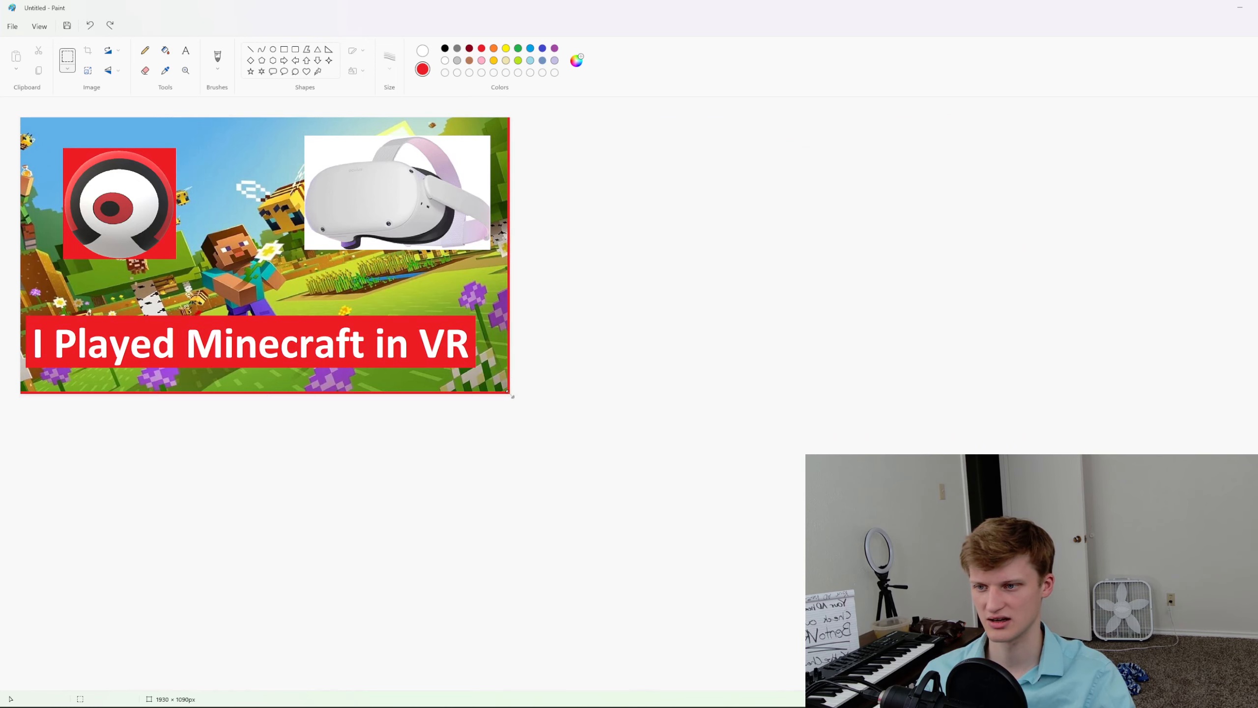
scroll(256, 421, up, 4)
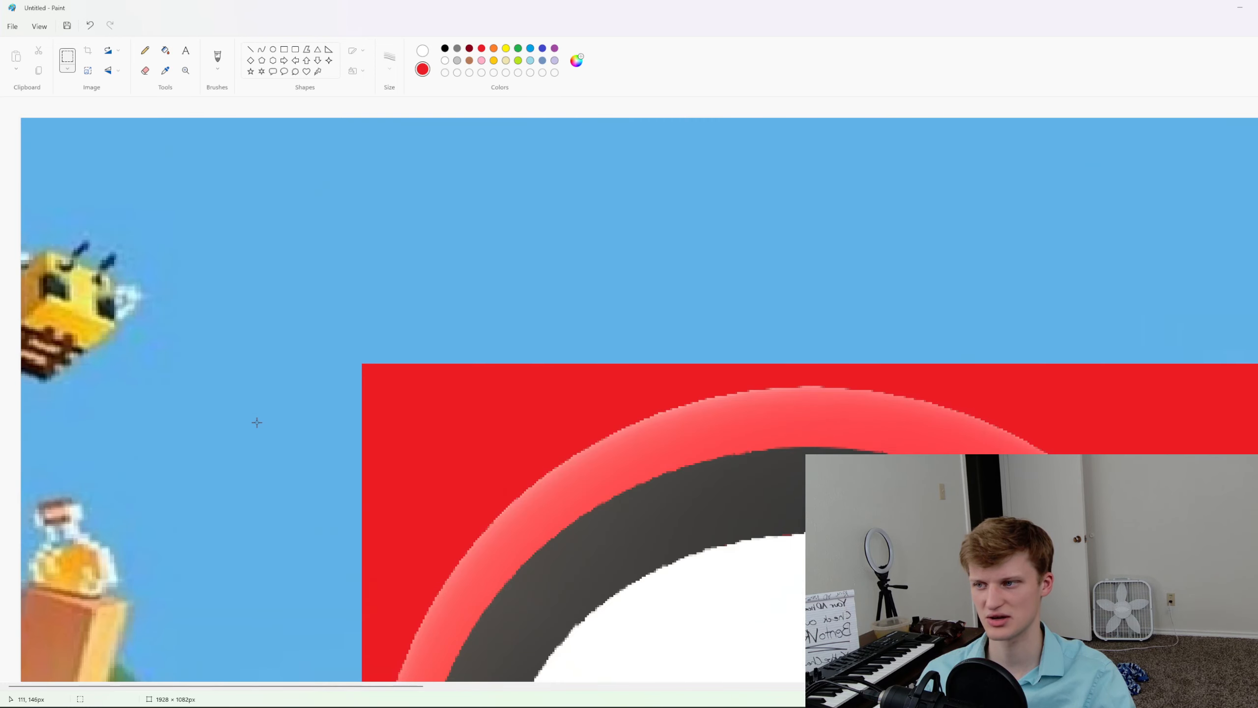
scroll(382, 432, down, 2)
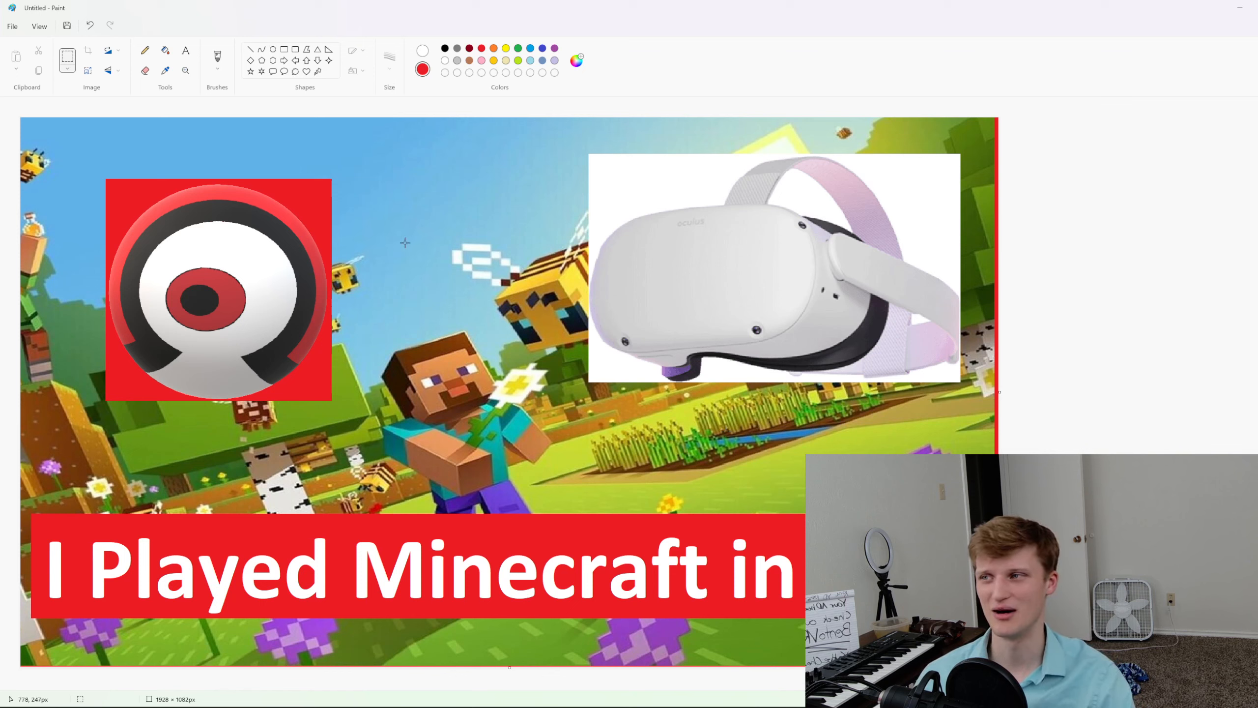
click(12, 26)
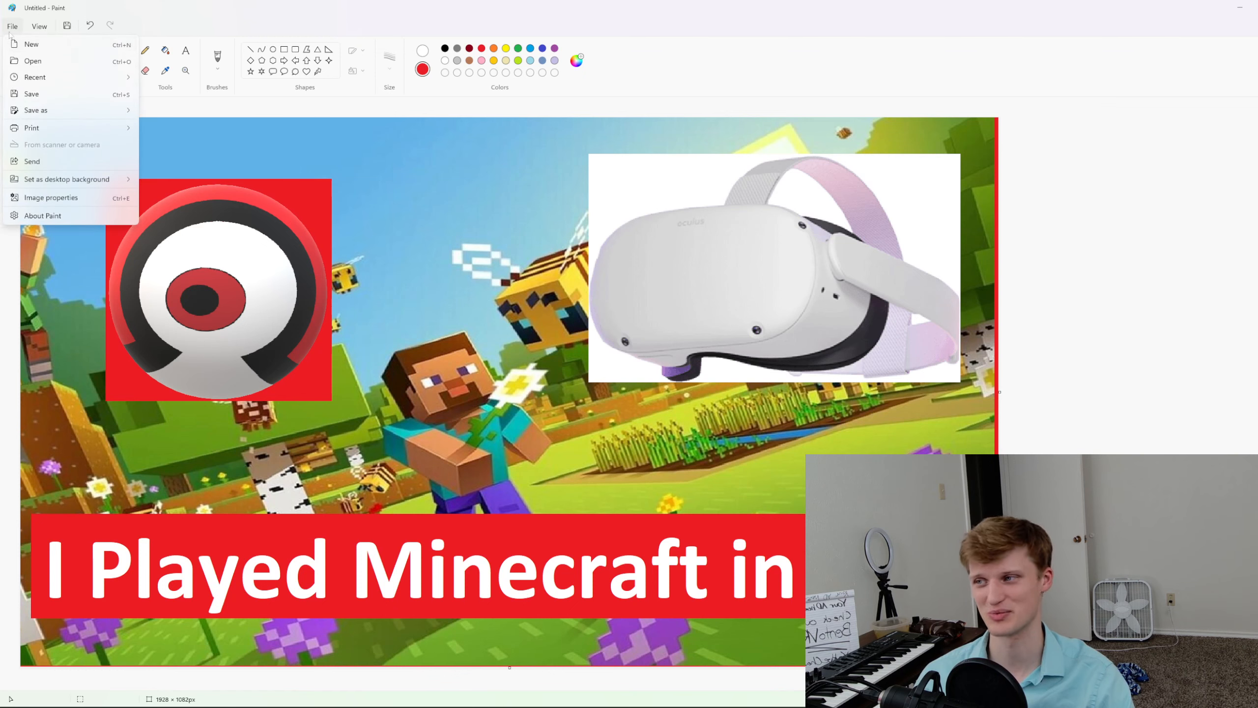
click(9, 31)
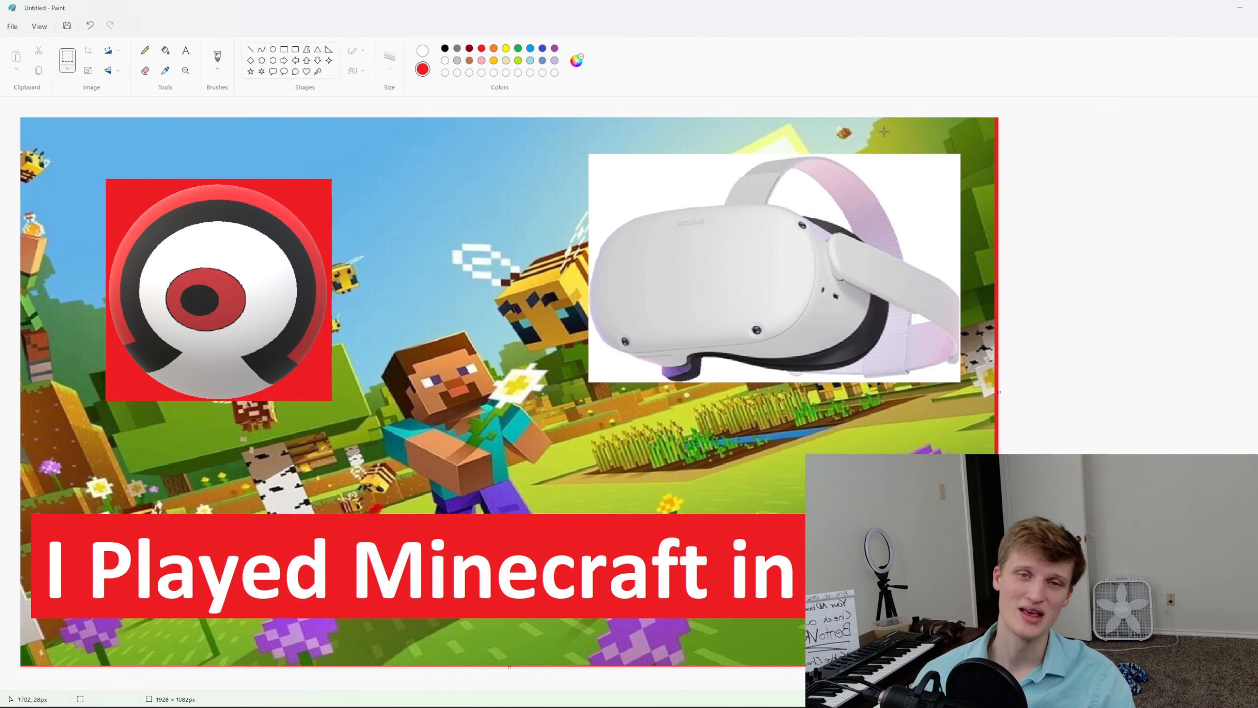